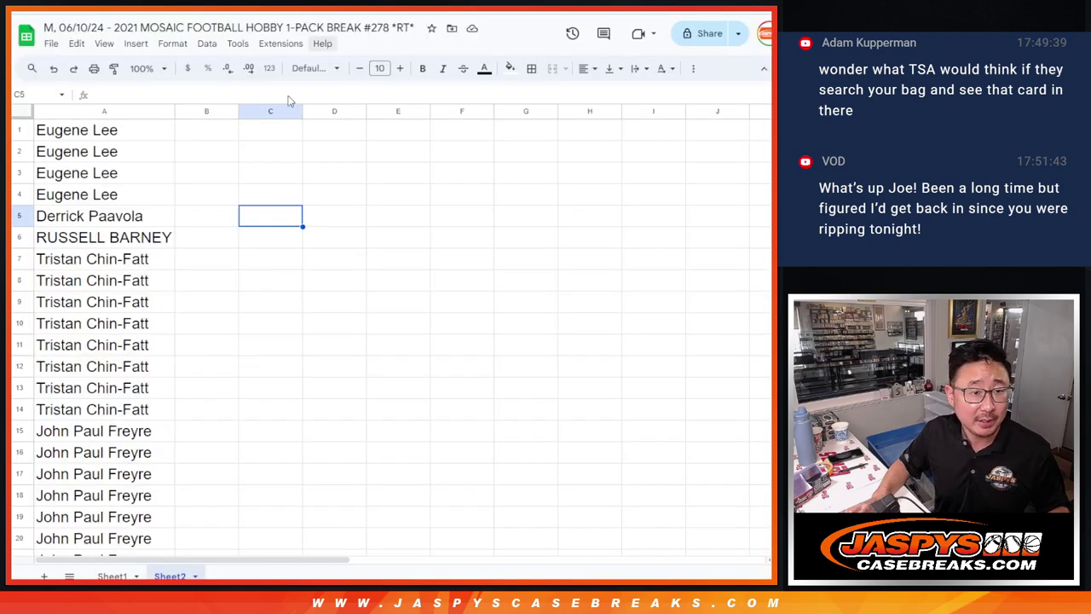
Select and copy the 26 names in A1:A26 of Sheet2.
scroll(218, 324, "down", 5)
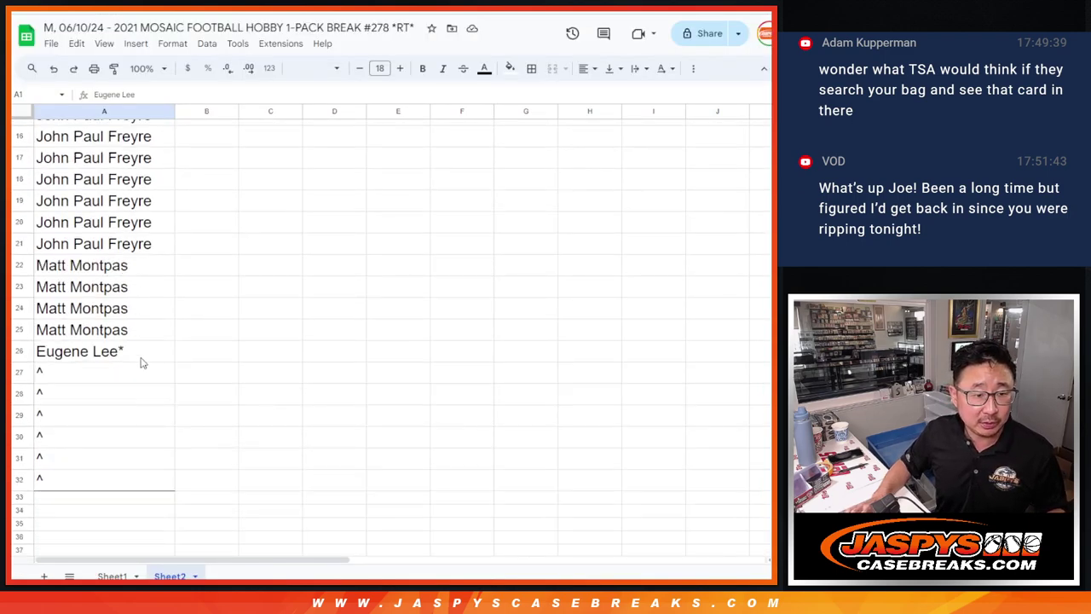
left_click(142, 356, "shift")
key("ctrl+c")
scroll(270, 298, "up", 5)
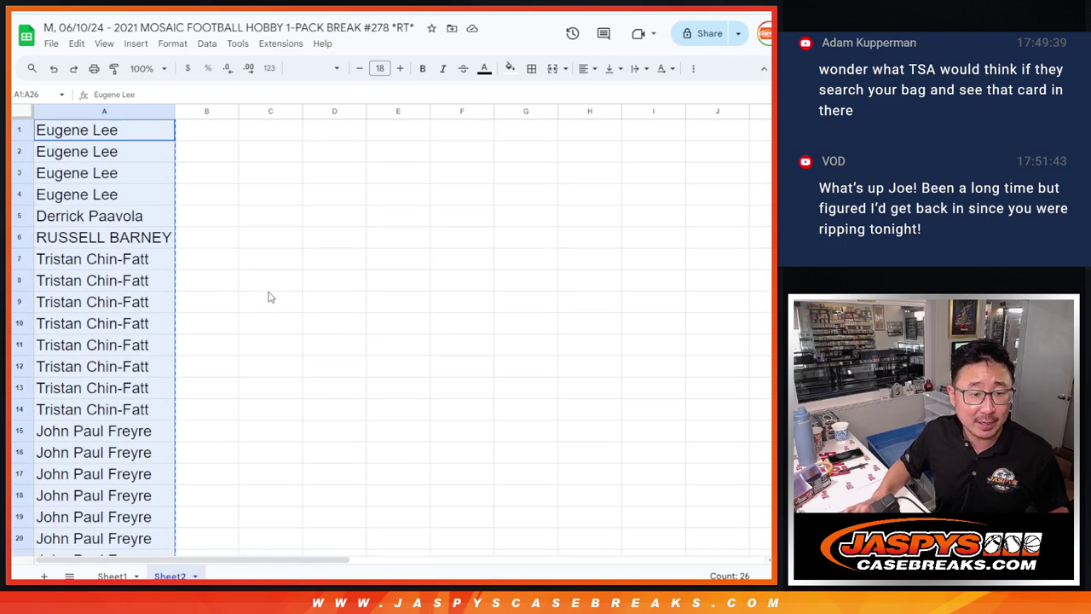
scroll(294, 248, "down", 5)
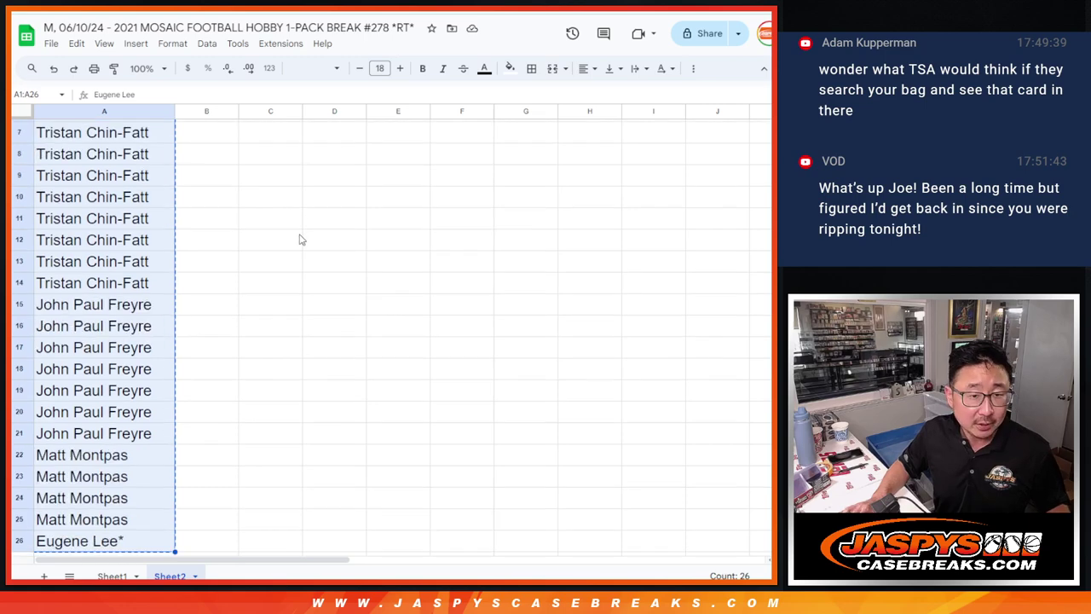
Paste the 26 names into the List Randomizer and roll two dice.
key("alt+Tab")
key("ctrl+v")
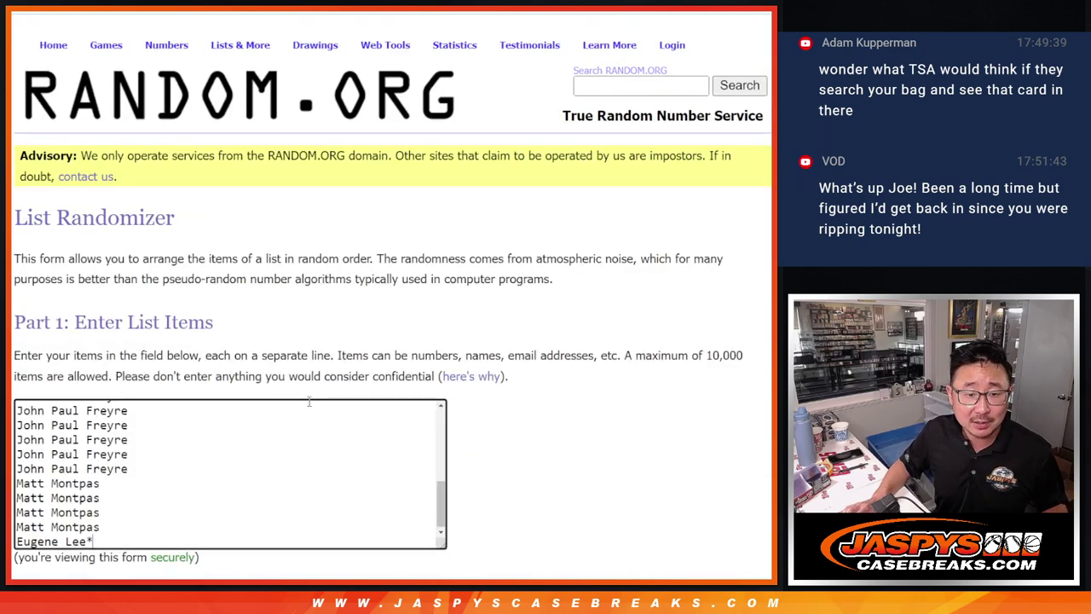
scroll(320, 456, "up", 5)
key("ctrl+Tab")
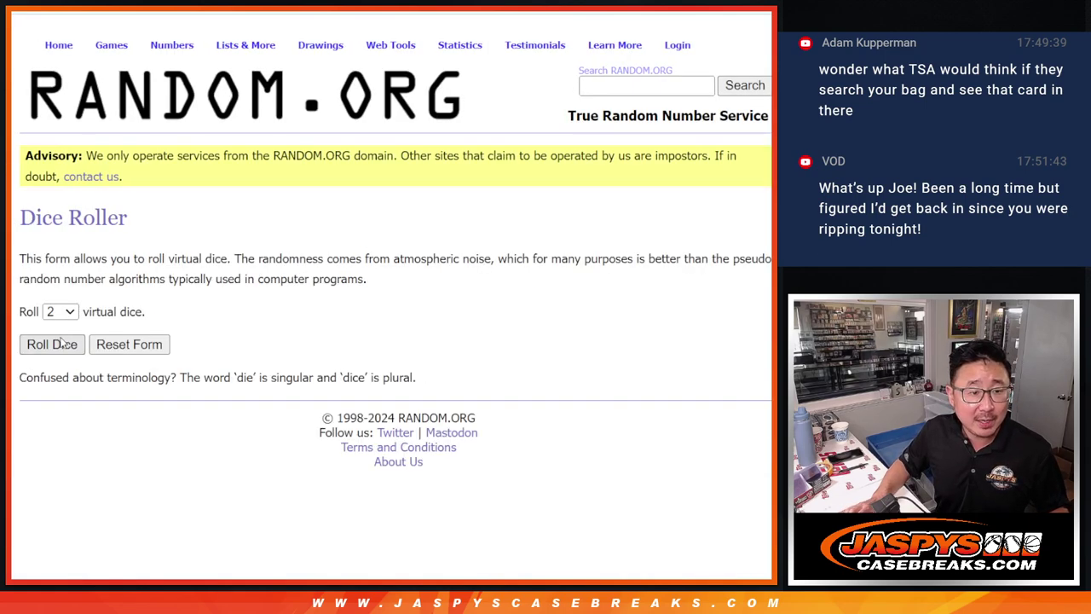
left_click(61, 342)
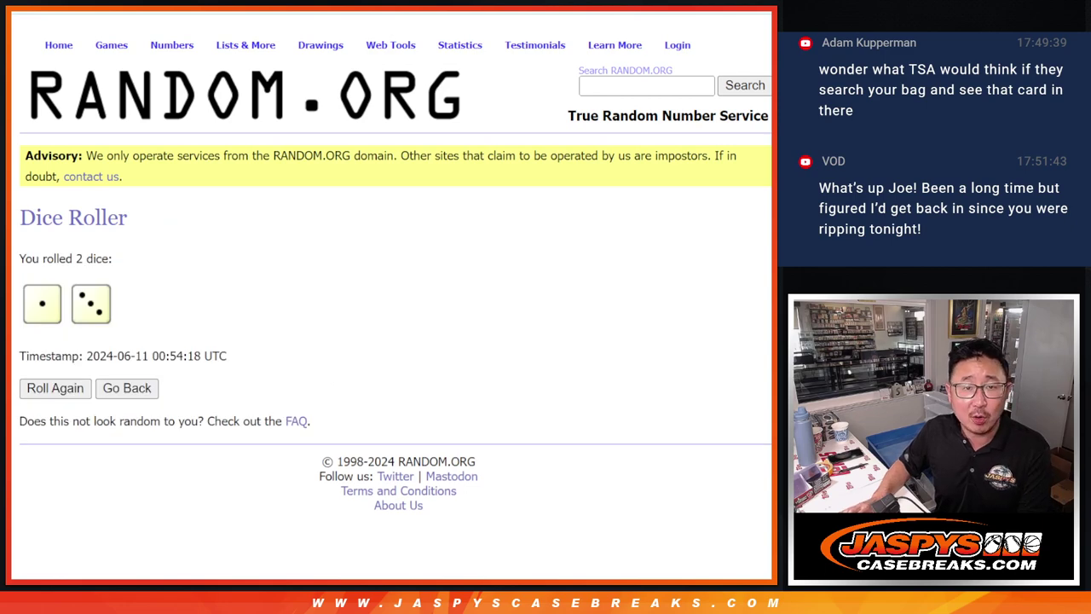
Shuffle the 26-name list four times and select the top six shuffled names.
key("ctrl+shift+Tab")
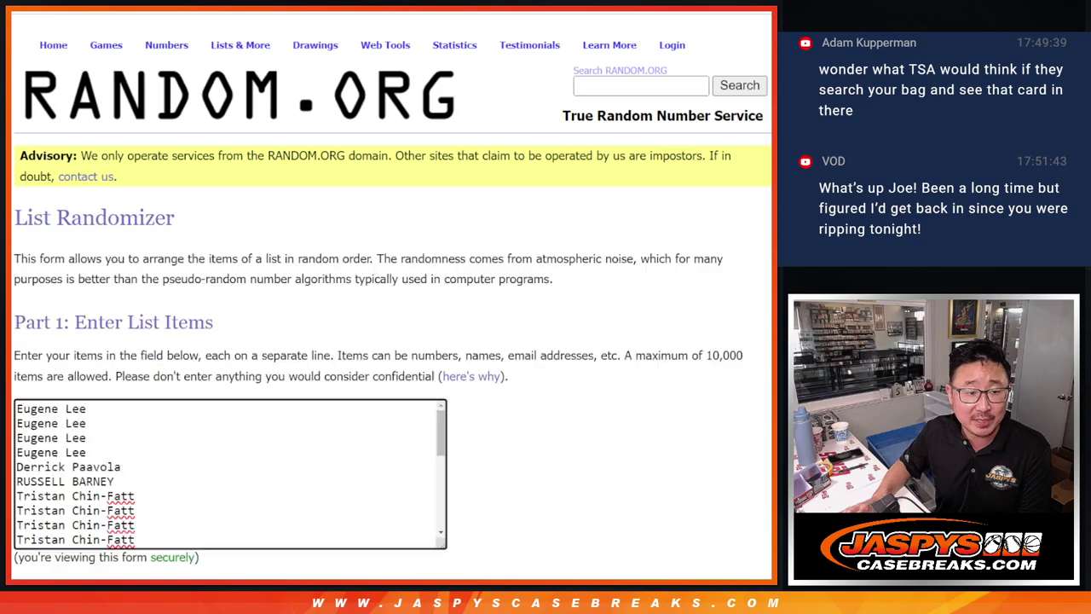
scroll(509, 224, "down", 2)
left_click(38, 472)
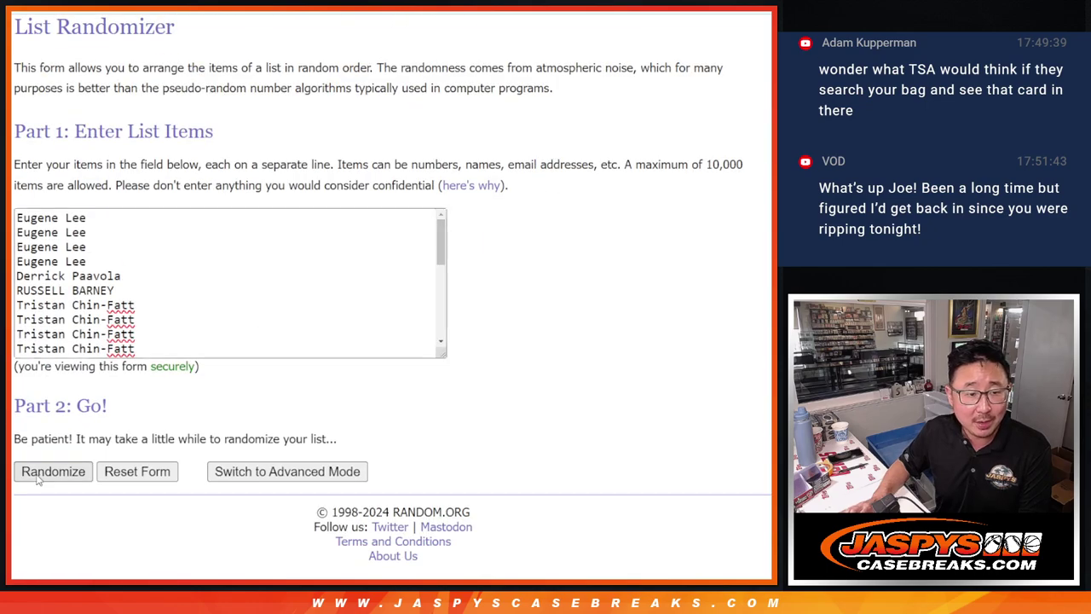
left_click(38, 472)
left_click(38, 475)
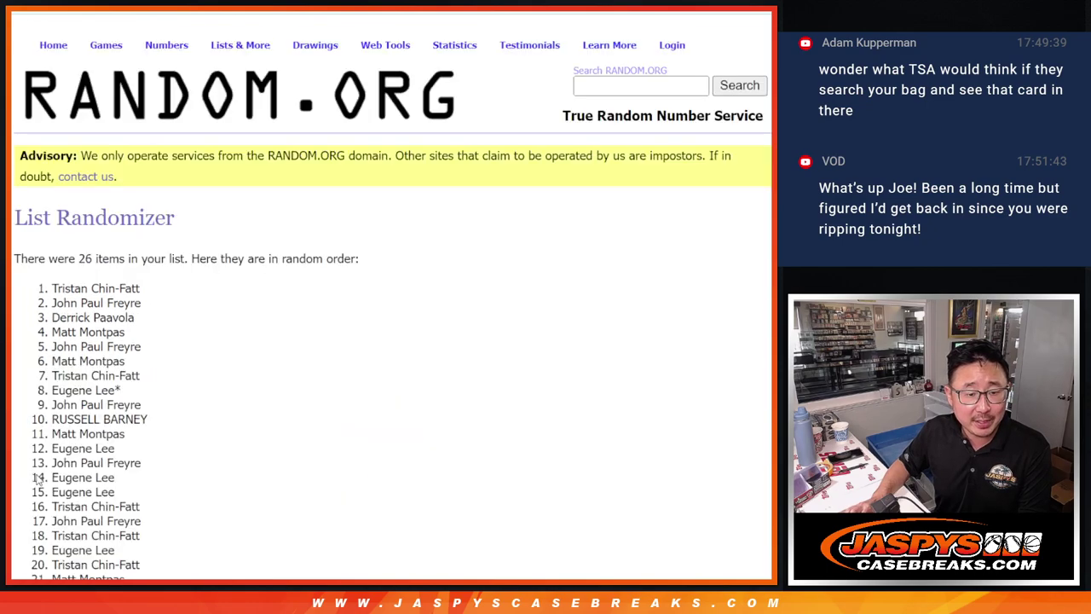
key("F5")
scroll(215, 170, "up", 2)
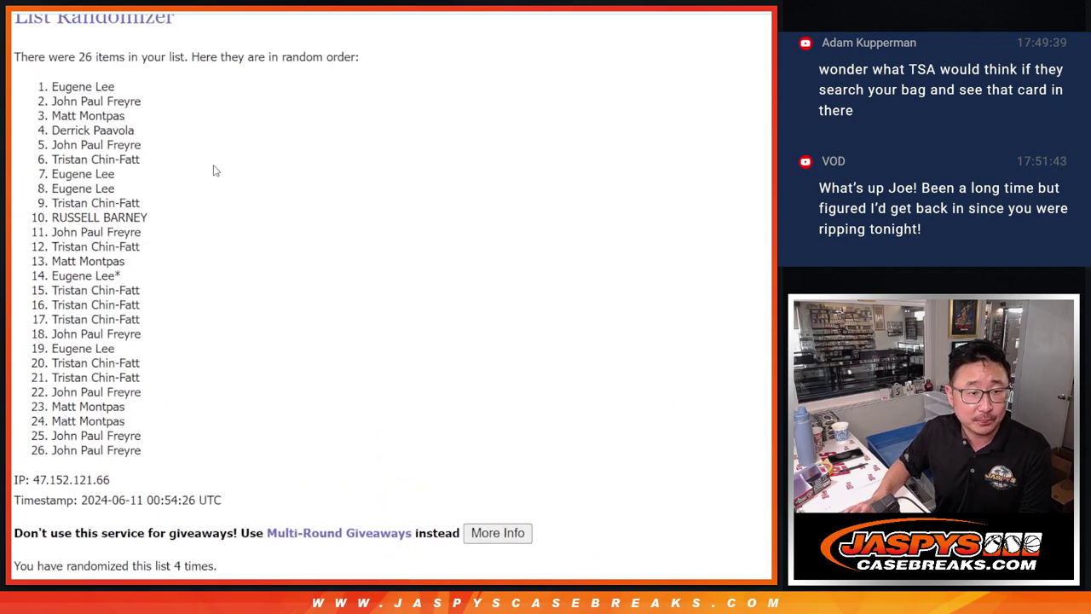
mouse_move(54, 86)
left_mouse_down()
mouse_move(134, 101)
mouse_move(165, 157)
left_mouse_up()
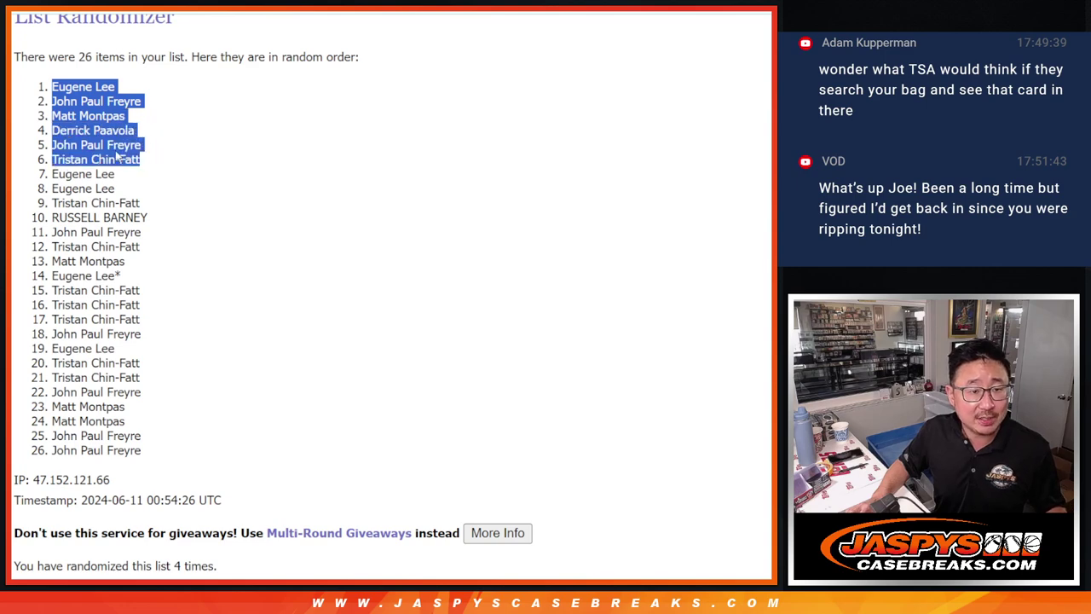
Paste the six shuffled names into A27:A32 and set them to font size 12.
key("ctrl+Tab")
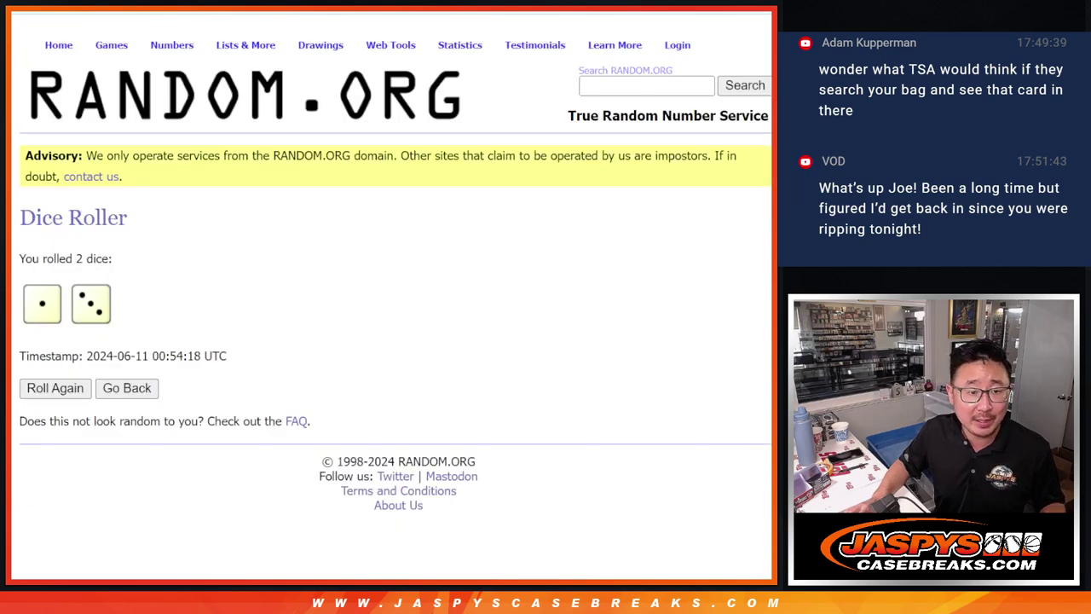
key("ctrl+Tab")
left_click(104, 372)
key("ctrl+v")
left_click(380, 68)
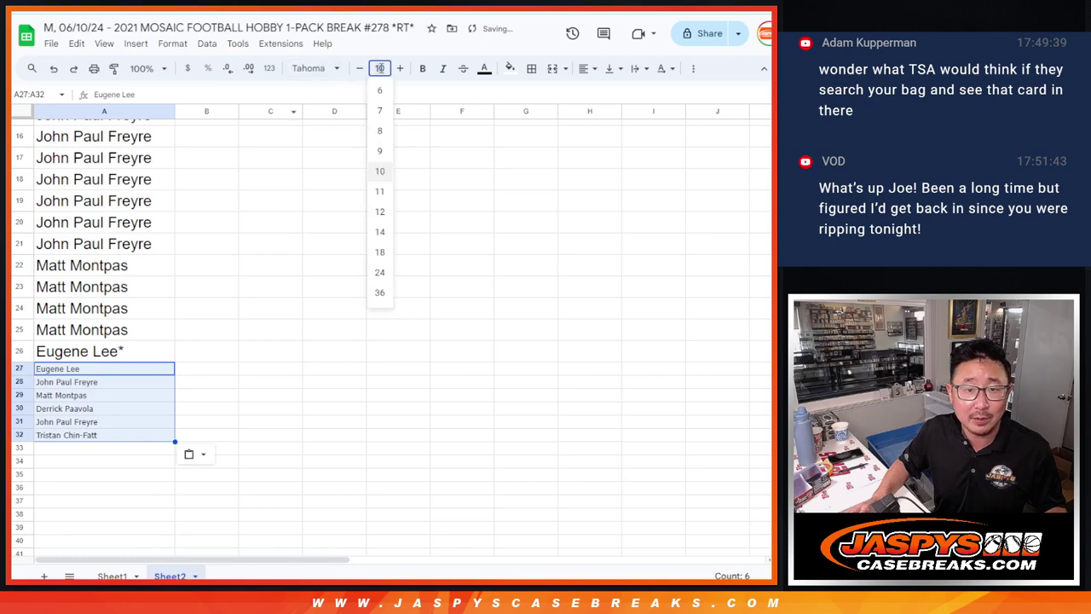
left_click(379, 211)
Append ^ to each of the six names in A27:A32.
double_click(154, 368)
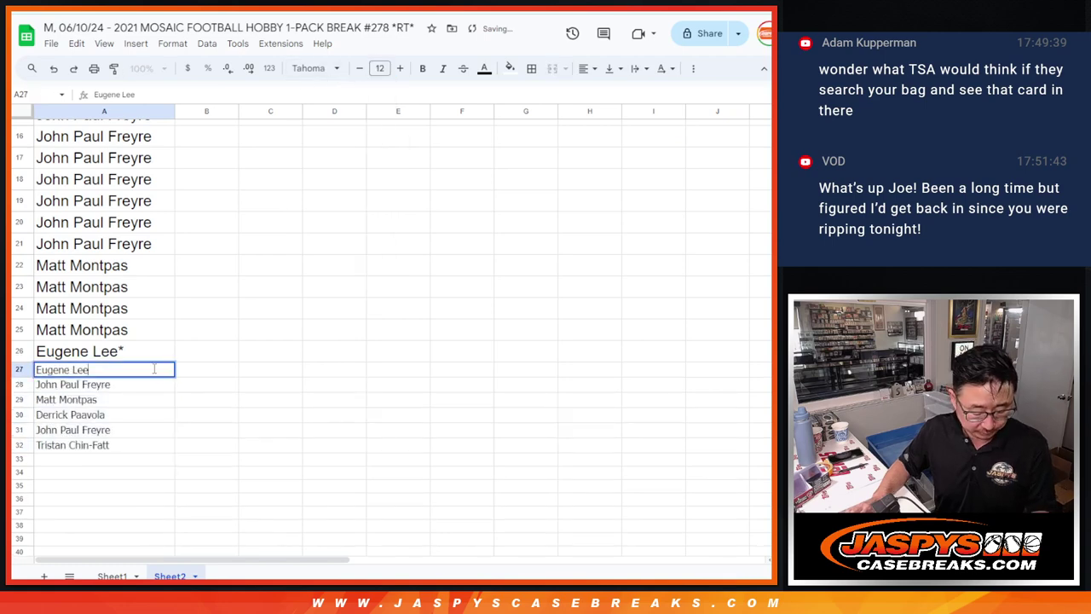
type("^")
double_click(132, 386)
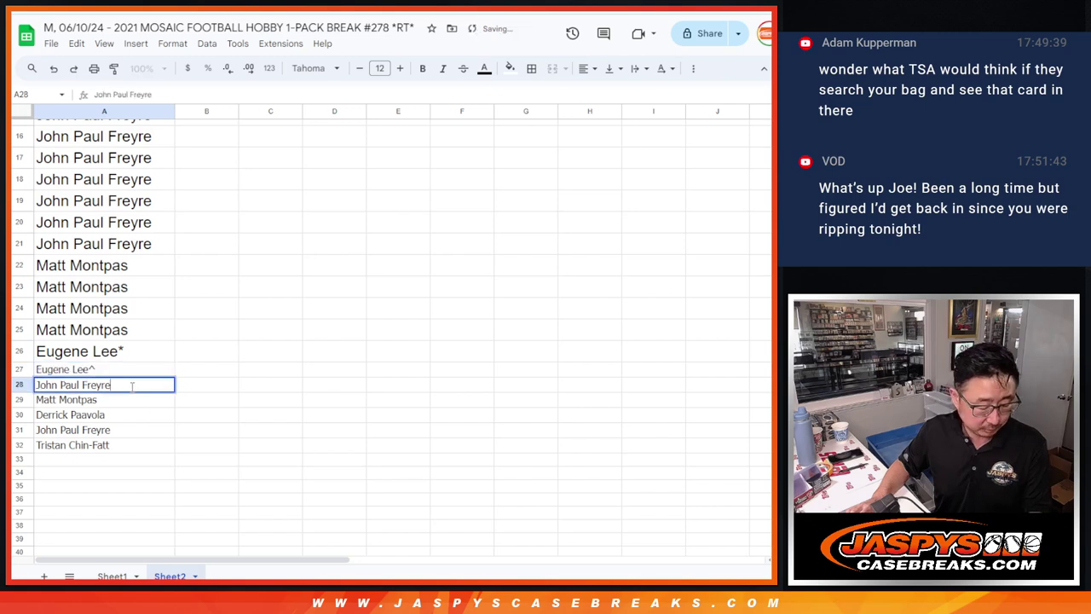
double_click(131, 403)
type("^")
double_click(127, 418)
type("^")
double_click(127, 431)
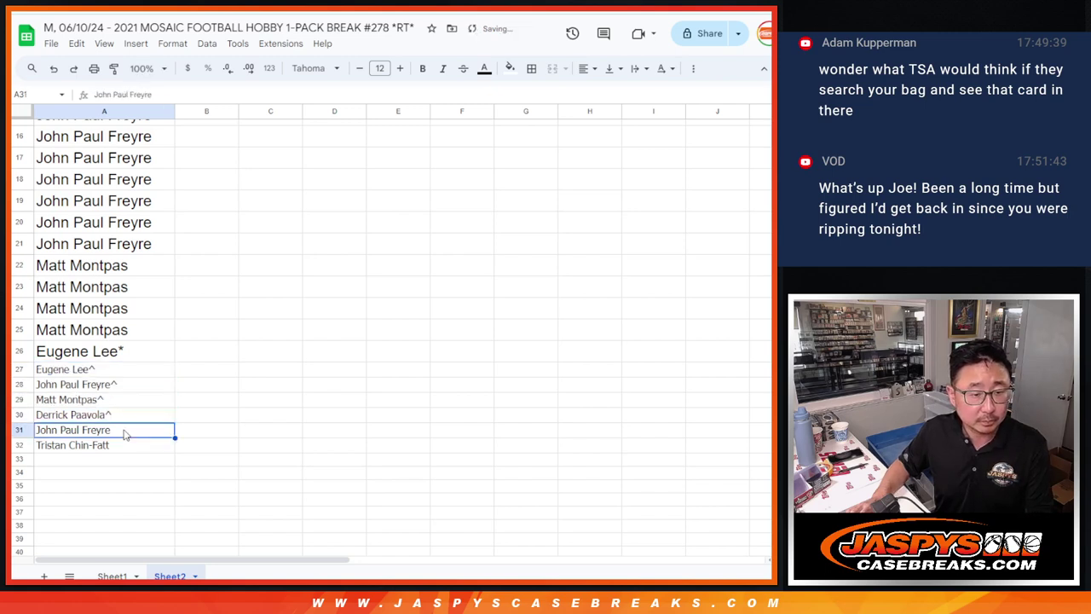
type("^")
double_click(124, 450)
type("^")
Select and copy all 32 names in column A.
scroll(156, 368, "up", 5)
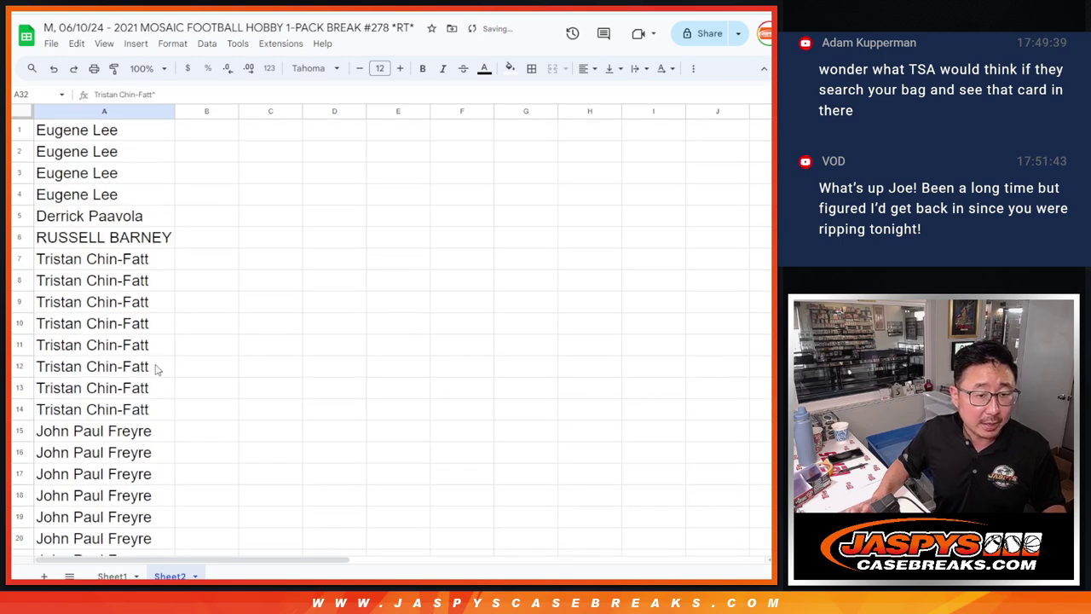
key("ctrl+a")
key("ctrl+c")
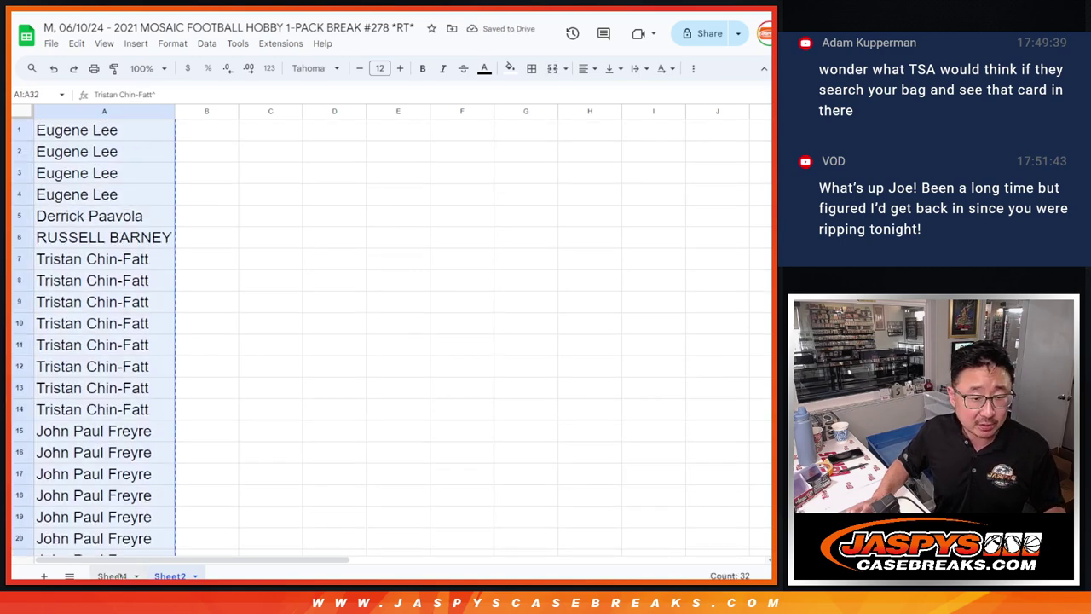
Replace the List Randomizer's old entries with the 32 copied names.
left_click(112, 576)
key("alt+Tab")
left_click(299, 484)
key("ctrl+a")
key("Delete")
key("ctrl+v")
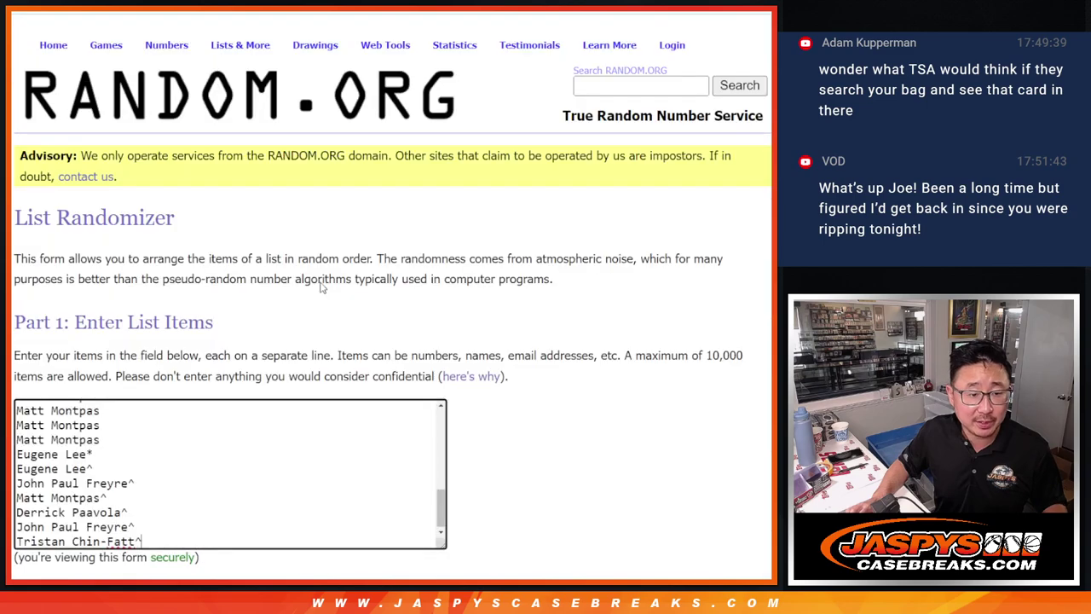
Shuffle the 32-name list about seven times and select all the shuffled results.
key("ctrl+Tab")
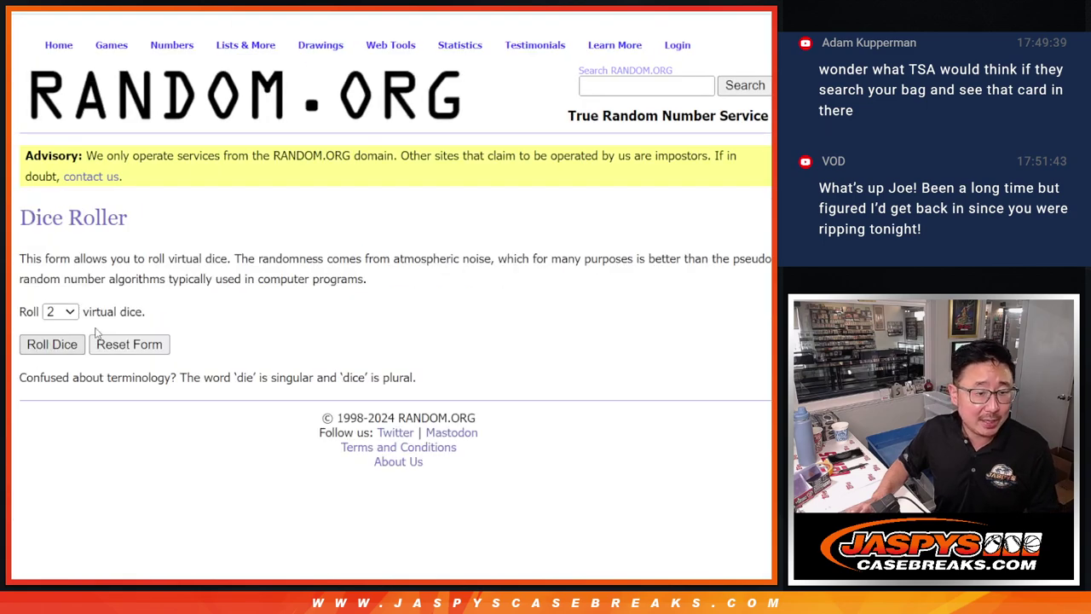
key("ctrl+Tab")
scroll(565, 210, "down", 3)
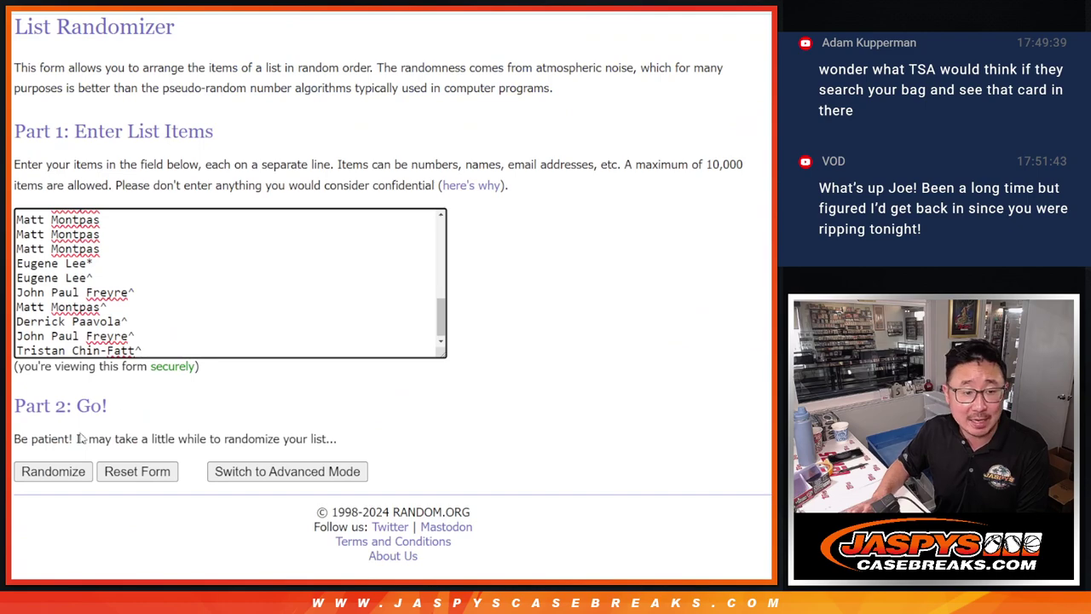
left_click(53, 471)
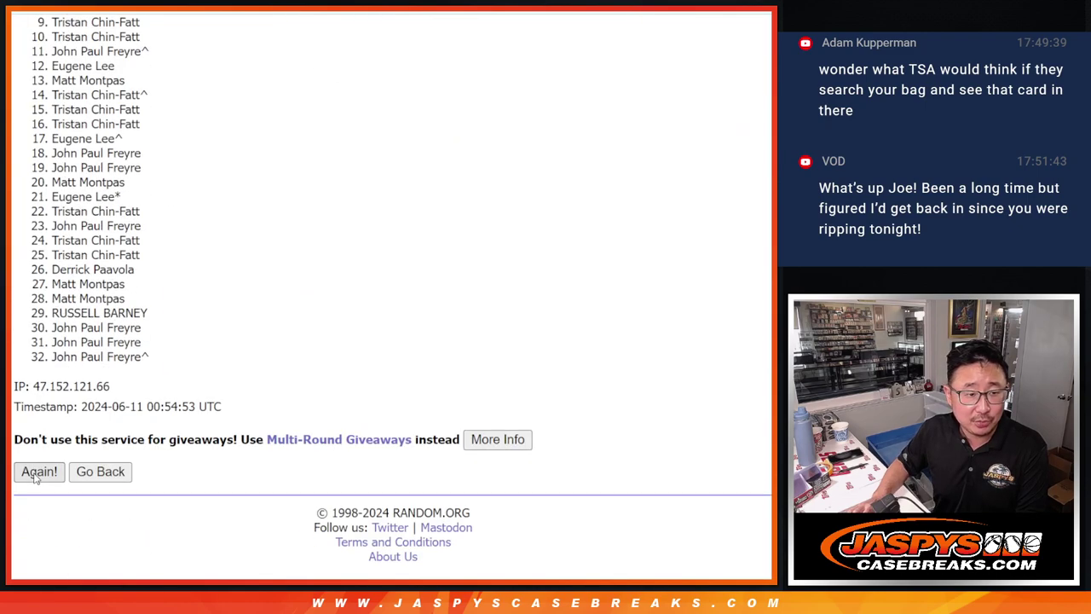
left_click(38, 471)
left_click(35, 475)
left_click(35, 475)
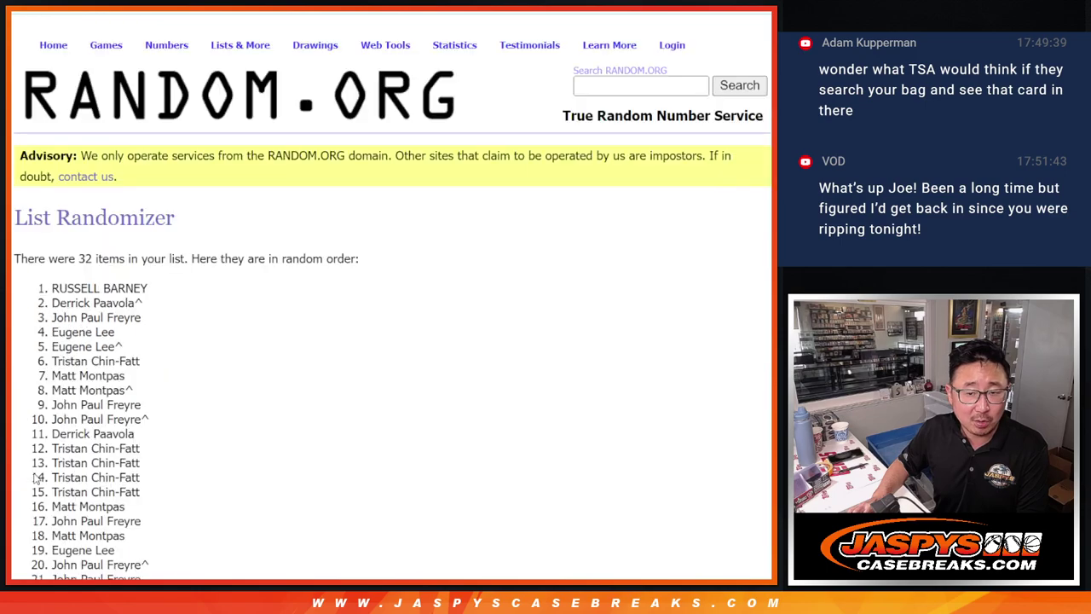
left_click(35, 476)
left_click(35, 476)
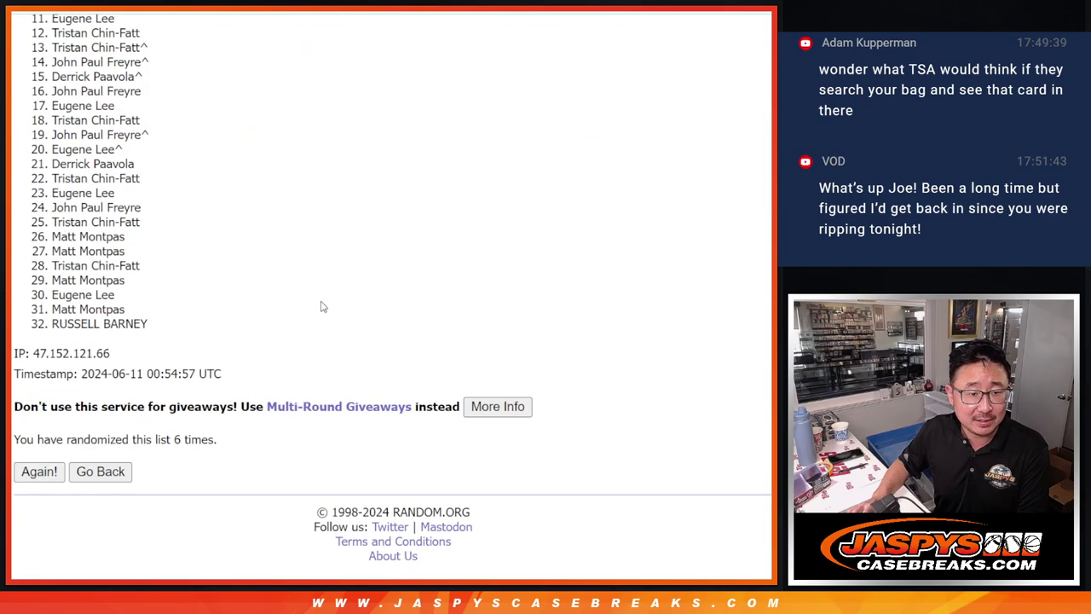
key("Return")
scroll(152, 367, "up", 3)
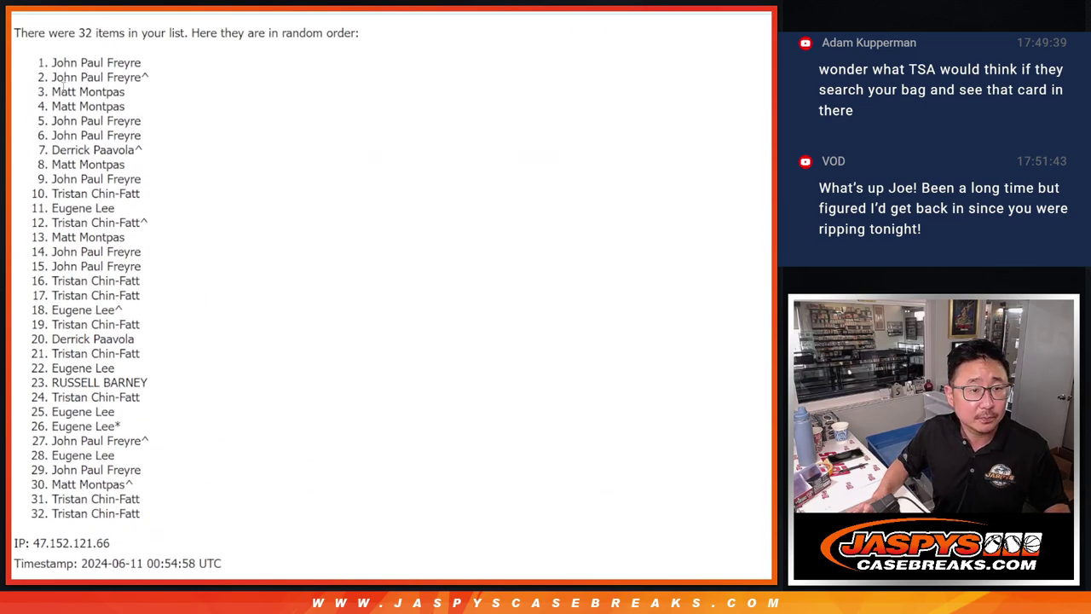
left_click_drag(52, 63, 178, 513)
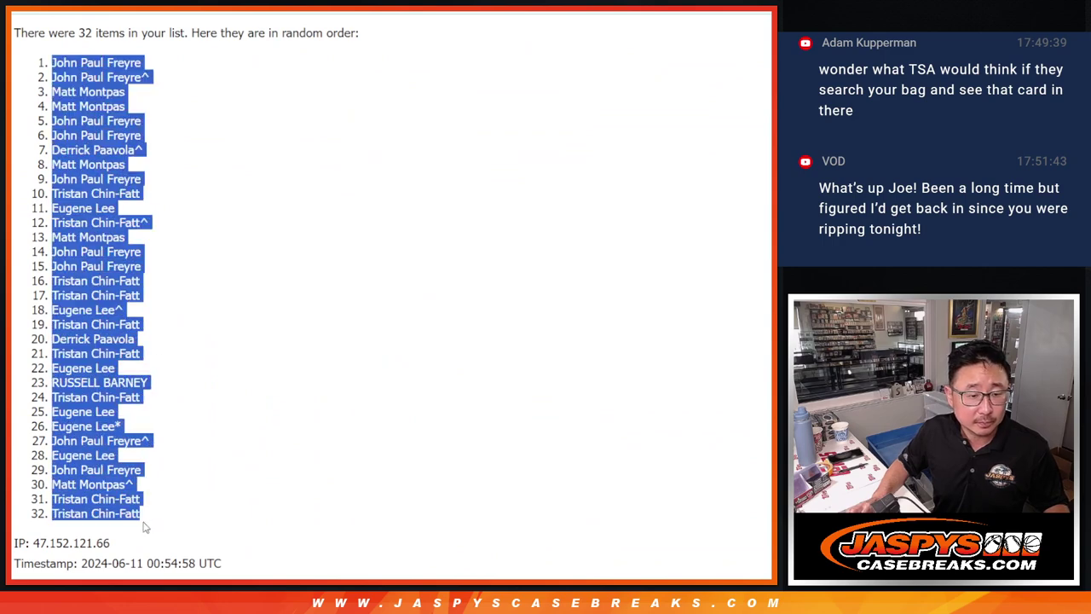
scroll(227, 469, "down", 2)
Copy the shuffled 32 names and paste them into Sheet1.
key("ctrl+c")
key("ctrl+Tab")
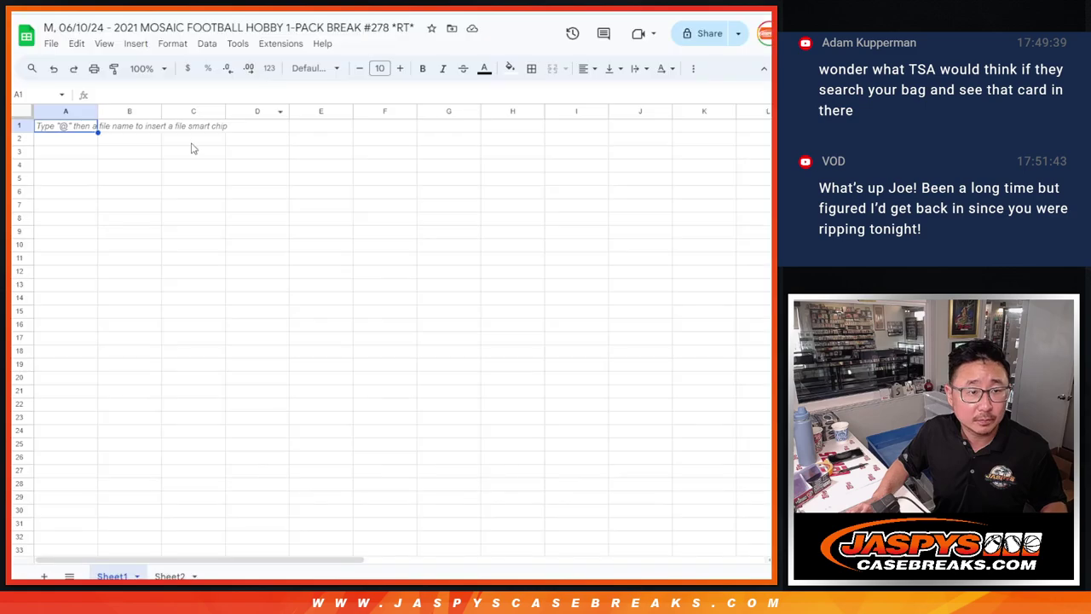
key("ctrl+v")
key("ctrl+Tab")
key("ctrl+Tab")
Shuffle the 32 NFL team list seven more times.
scroll(526, 186, "down", 3)
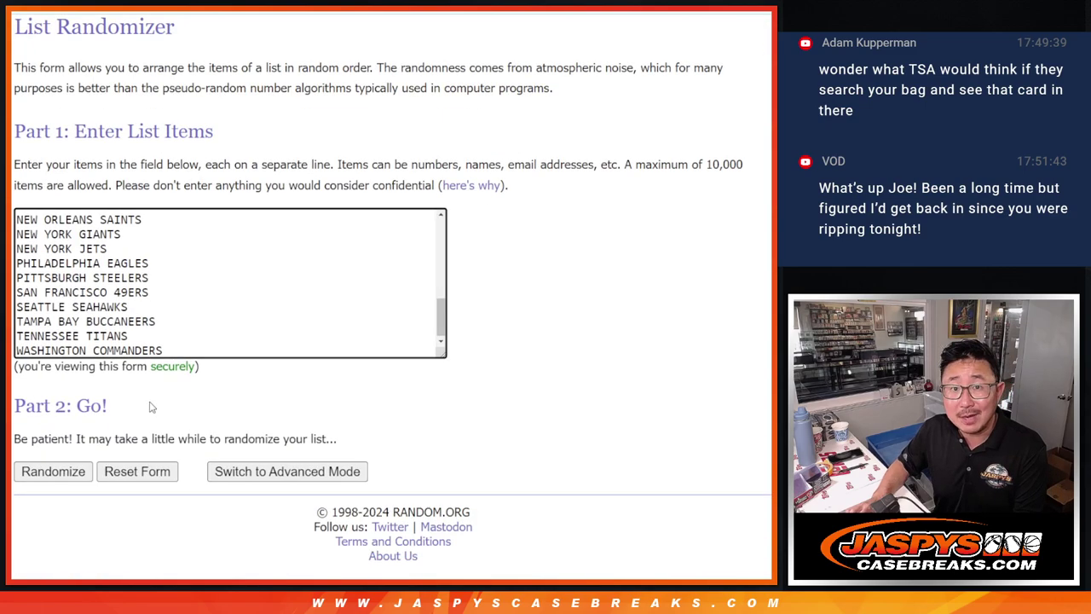
left_click(30, 474)
scroll(30, 475, "down", 3)
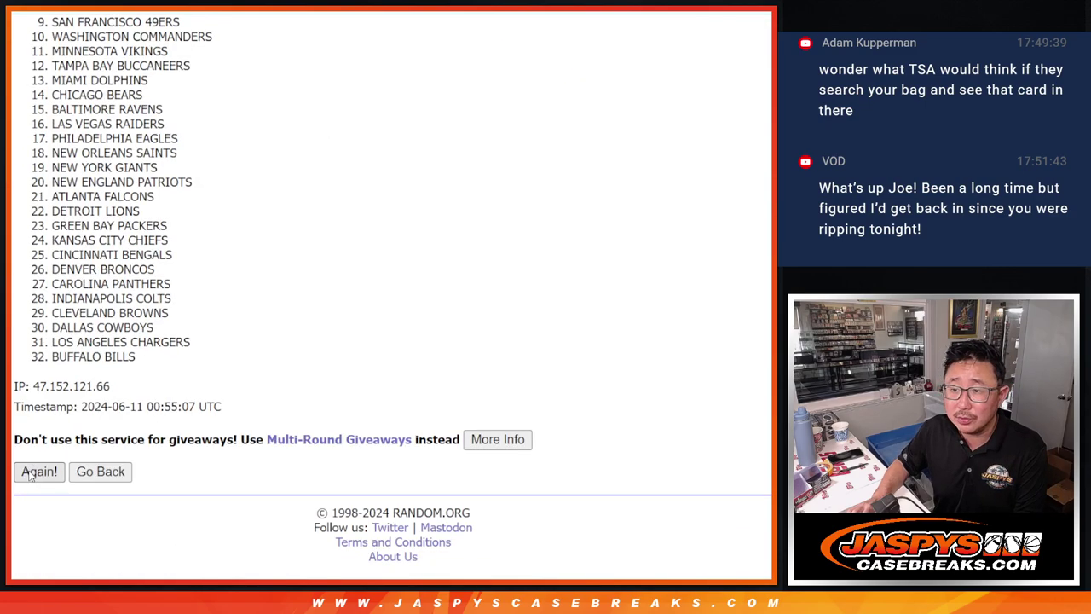
left_click(30, 473)
left_click(30, 473)
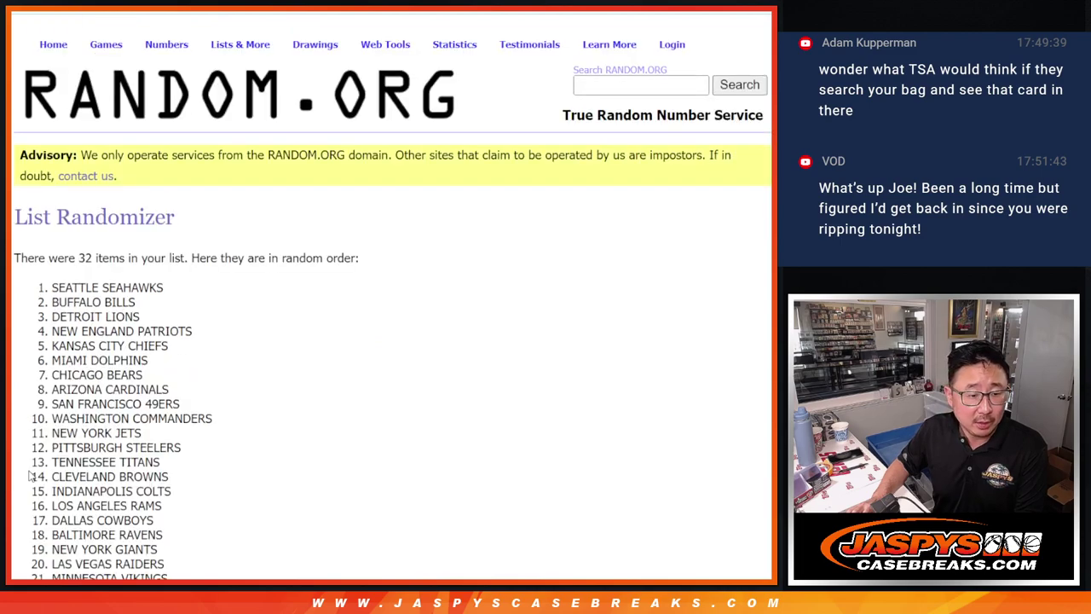
scroll(30, 475, "down", 5)
left_click(30, 473)
scroll(29, 475, "down", 5)
left_click(30, 473)
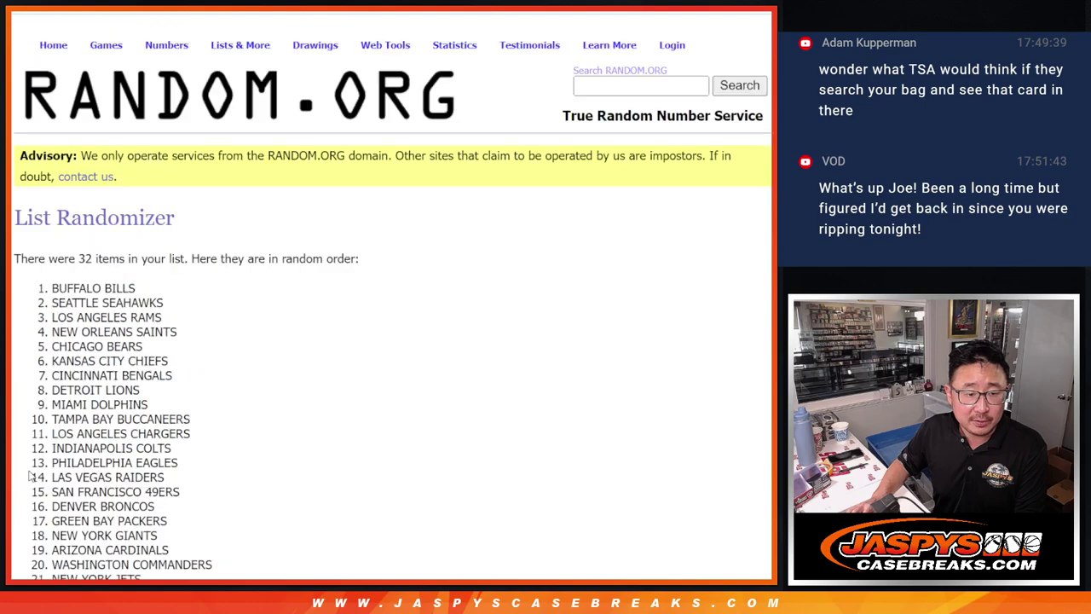
scroll(29, 475, "down", 5)
left_click(30, 473)
left_click(30, 473)
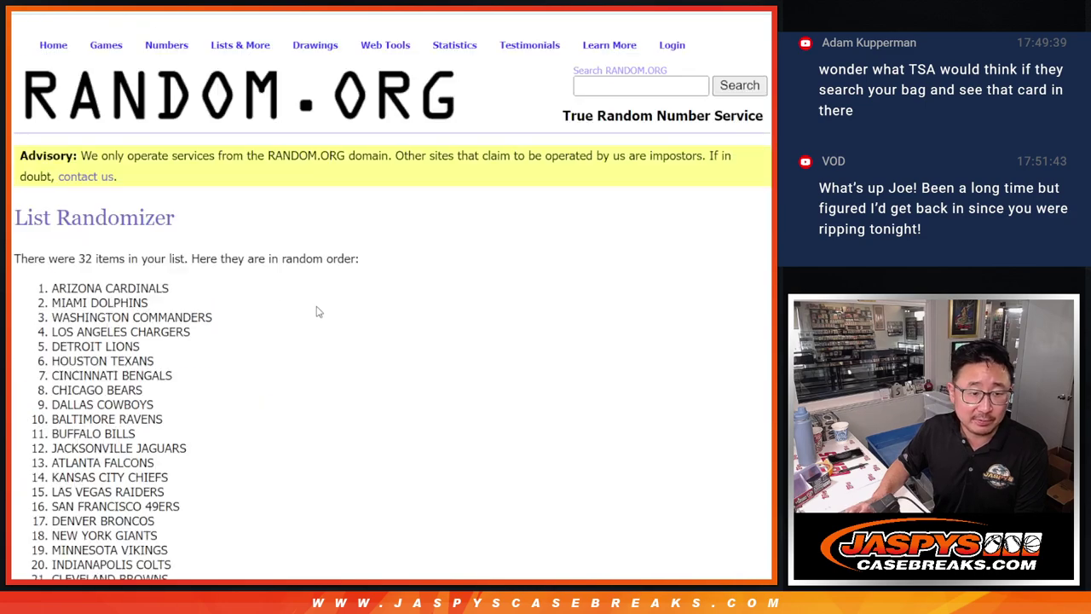
scroll(316, 310, "down", 5)
scroll(264, 352, "up", 1)
scroll(264, 351, "up", 2)
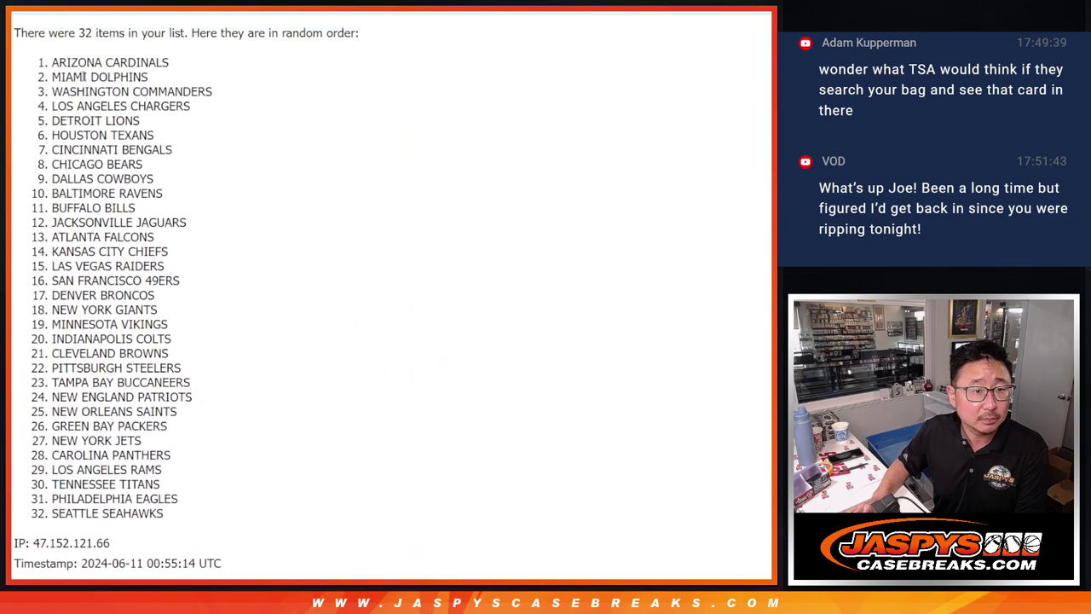
Select the whole shuffled team list for copying into column B.
mouse_move(54, 60)
left_mouse_down()
mouse_move(228, 461)
mouse_move(217, 506)
mouse_move(137, 507)
left_mouse_up()
scroll(305, 45, "down", 1)
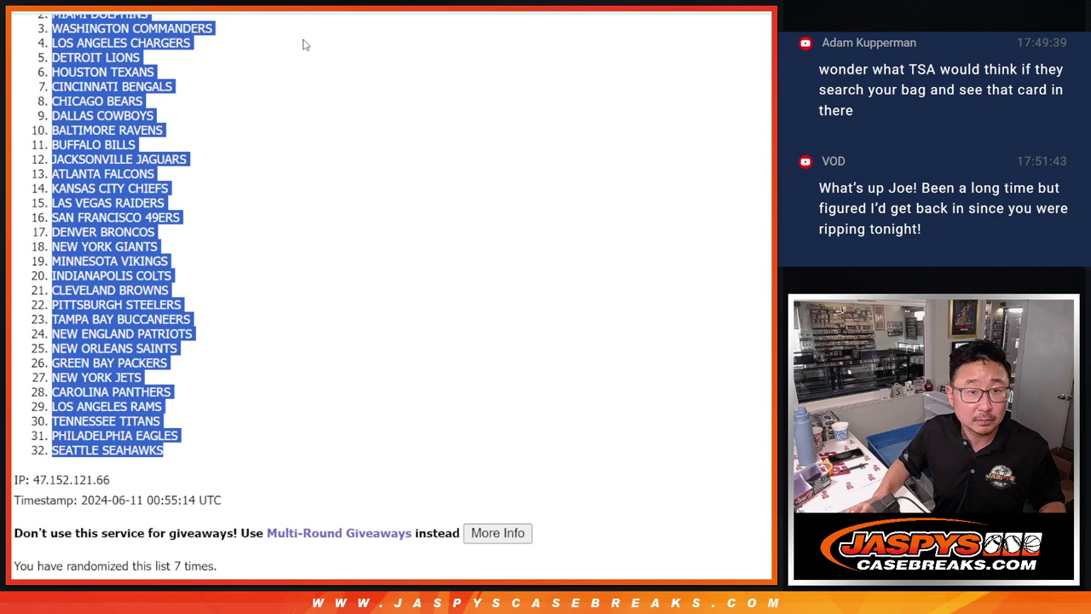
key("alt+Tab")
Paste the teams into column B and give the table a new font at size 12, zoomed to 150%.
key("ctrl+v")
key("ctrl+a")
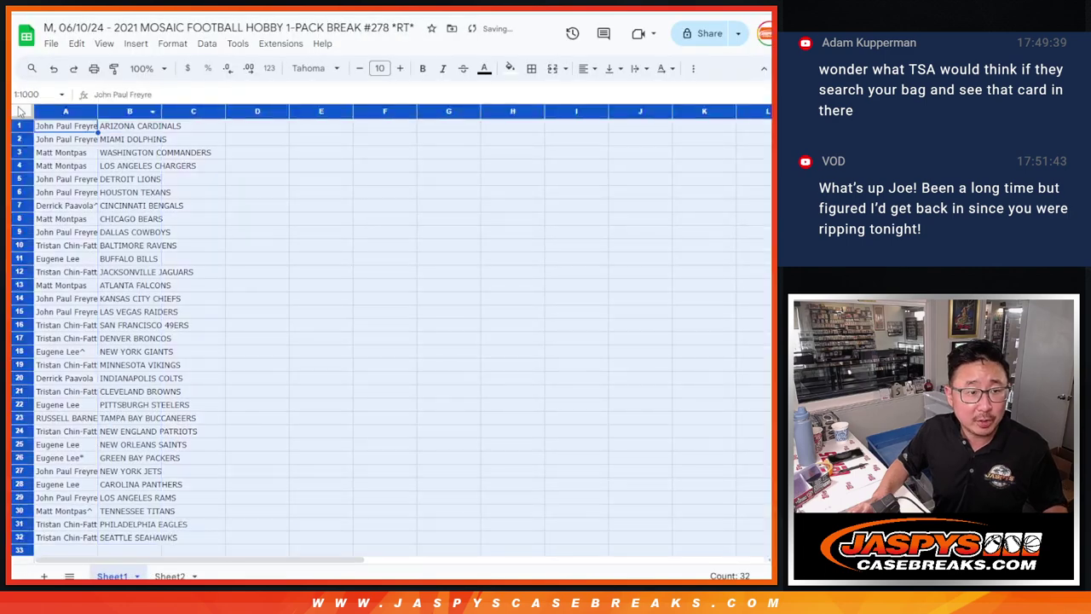
left_click(316, 68)
left_click(350, 192)
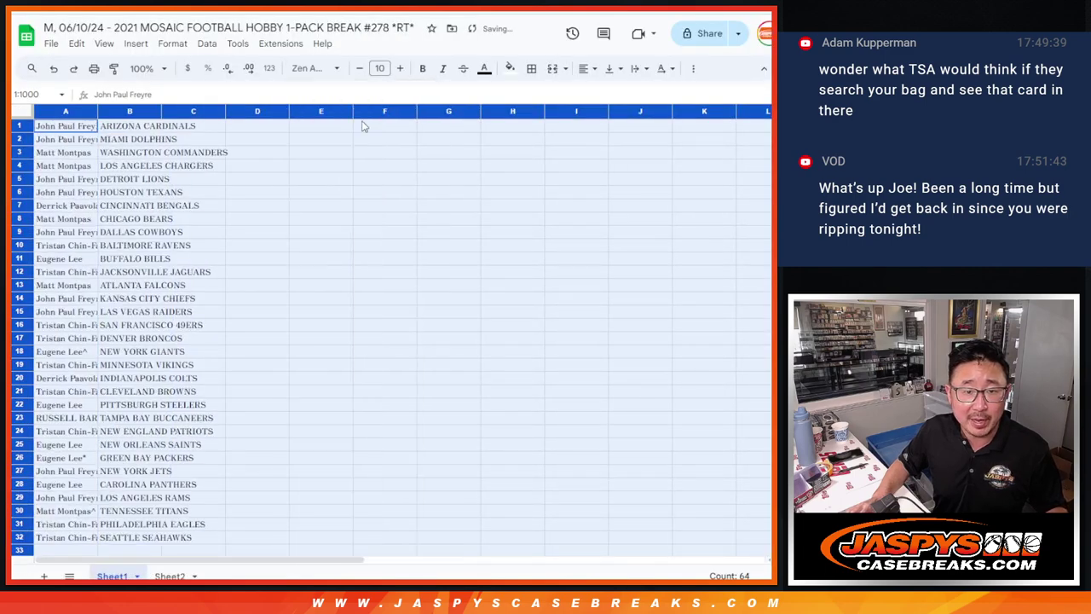
left_click(381, 69)
left_click(380, 217)
left_click(141, 68)
left_click(145, 192)
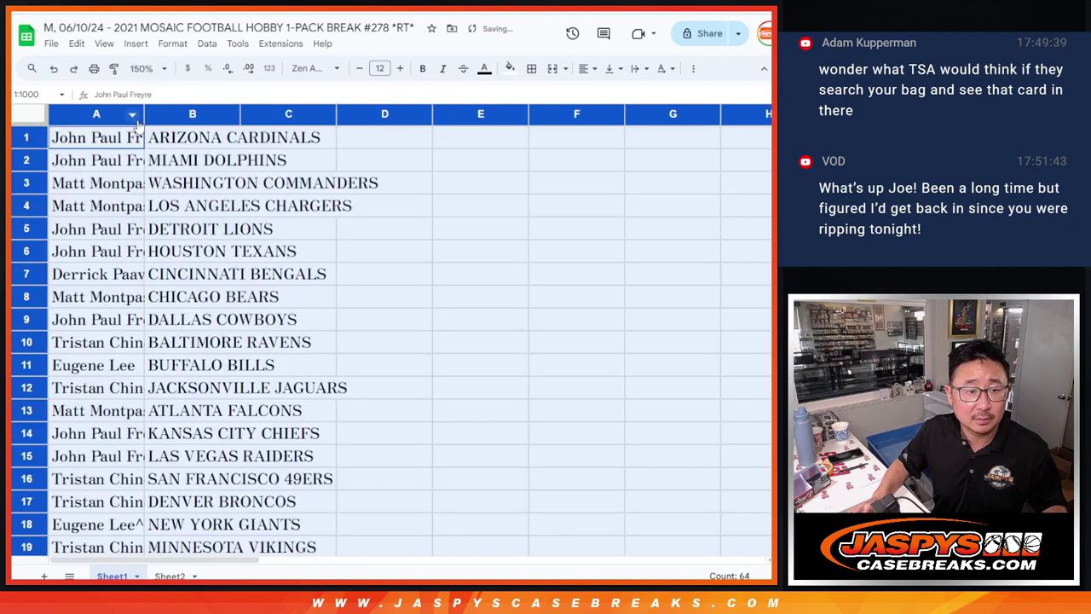
Auto-fit columns A and B, select the table, and zoom to 88%.
double_click(144, 113)
left_click(305, 487, "shift")
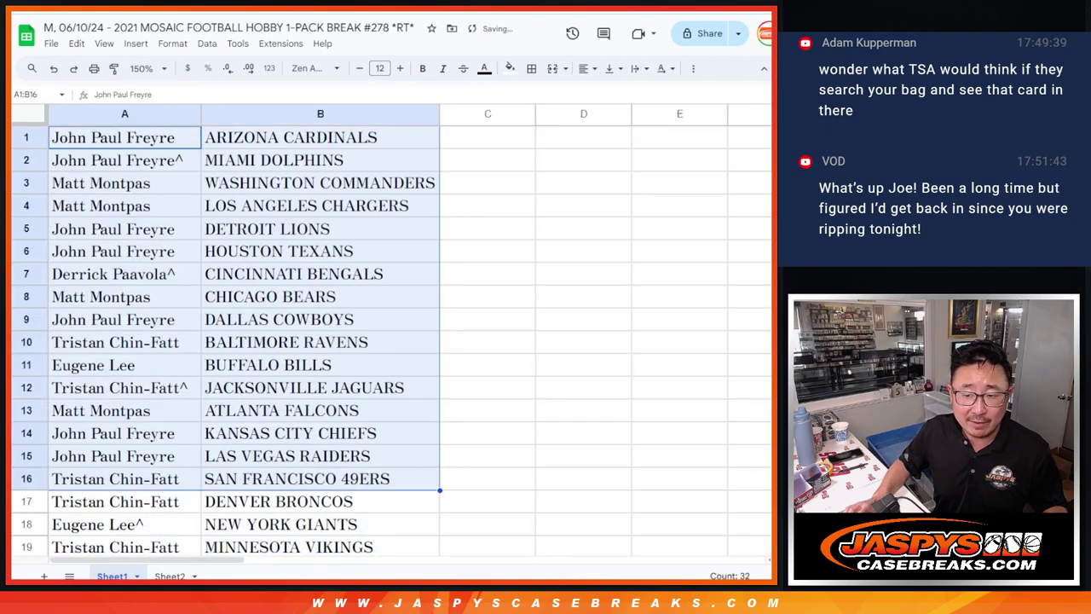
scroll(175, 256, "down", 5)
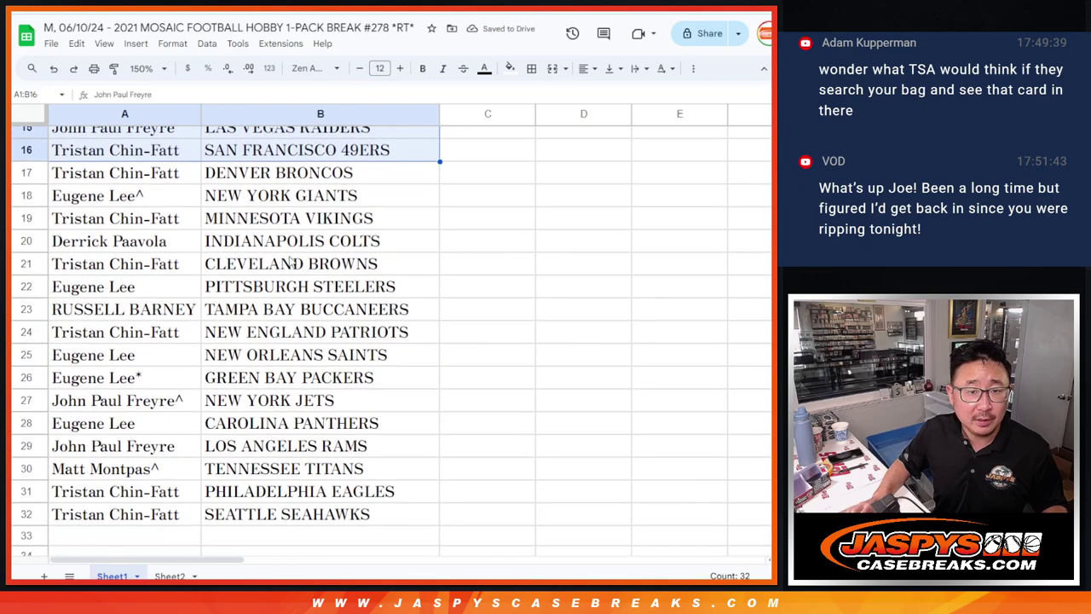
left_click(174, 173)
left_click(300, 518, "shift")
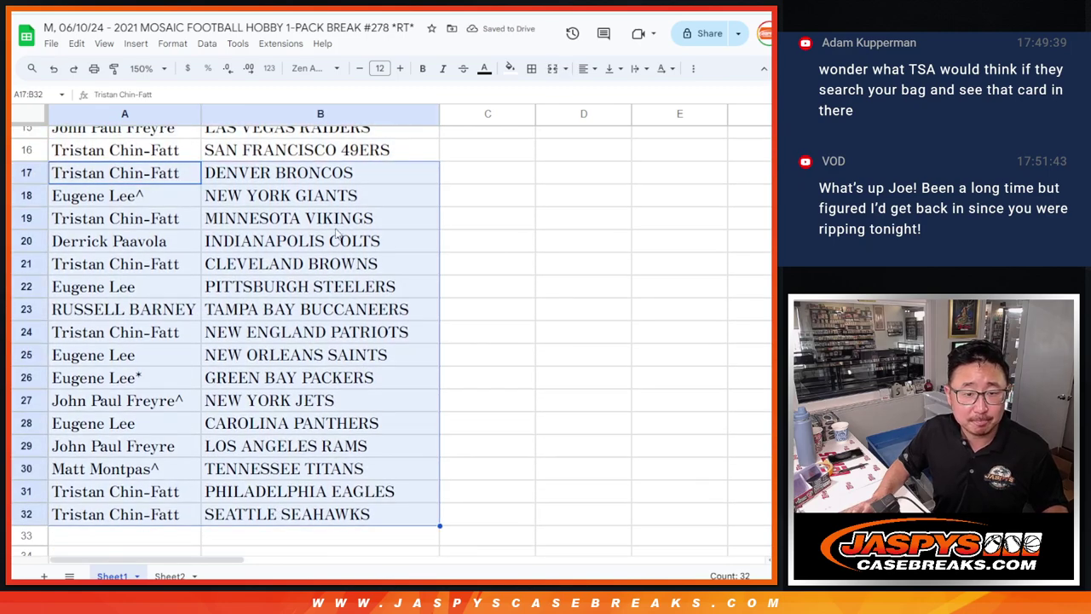
scroll(337, 247, "up", 5)
left_click(141, 67)
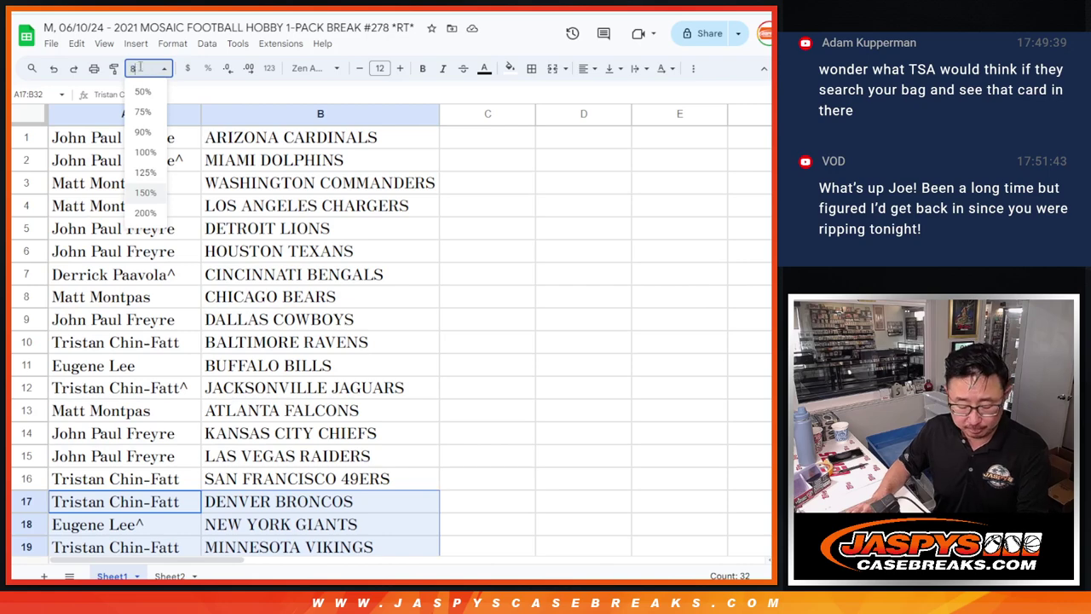
type("8")
key("Return")
Sort the sheet A→Z by the team column B.
left_click(189, 110)
right_click(183, 111)
left_click(243, 382)
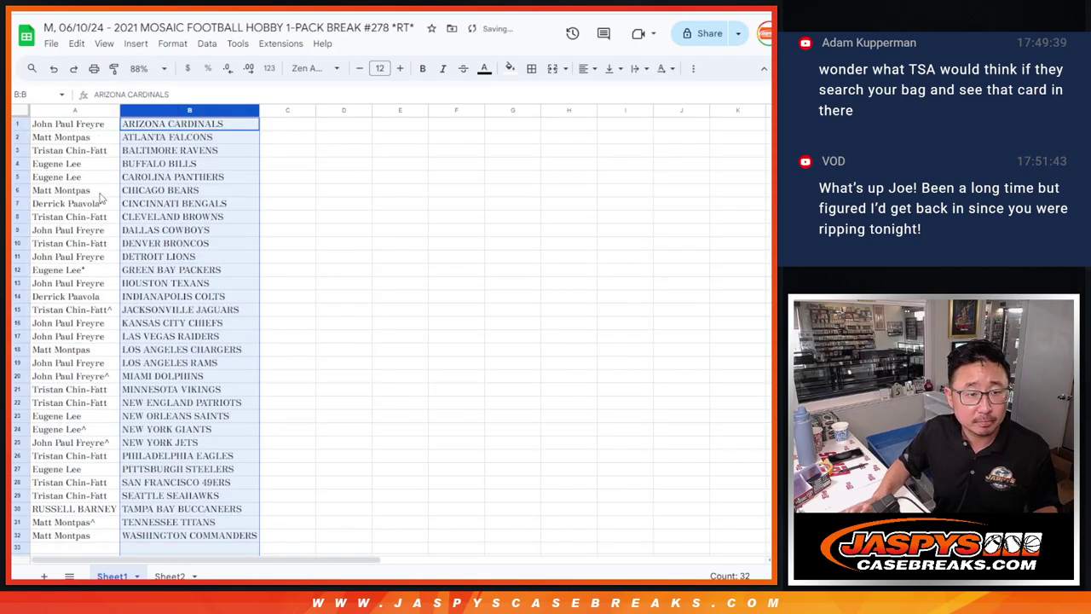
Put borders around every cell of the name–team table and open print settings.
left_click(75, 126)
type("a")
left_click(531, 68)
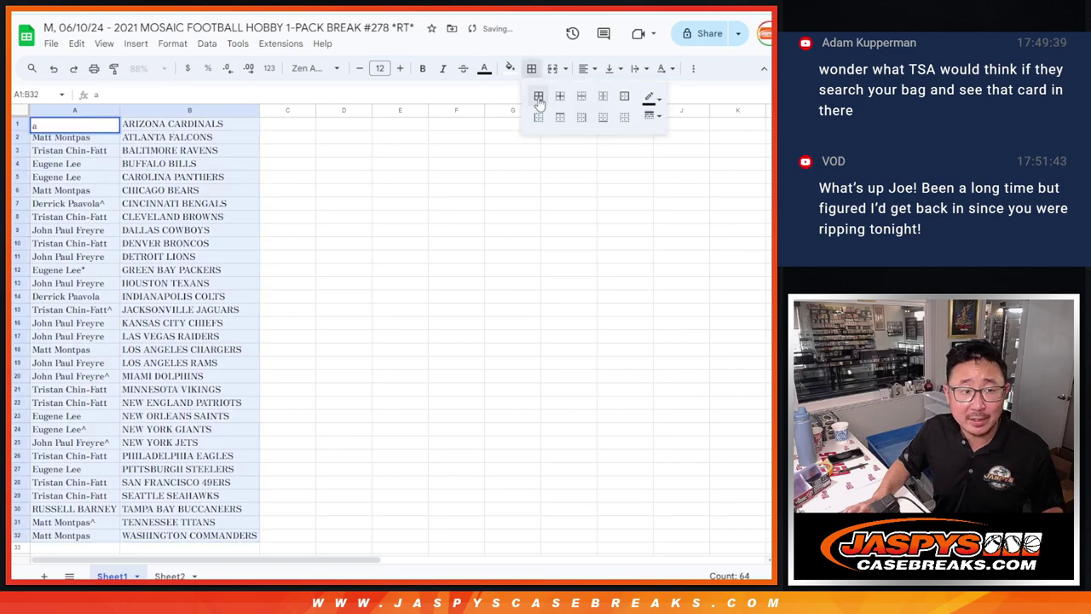
left_click(289, 167)
key("ctrl+z")
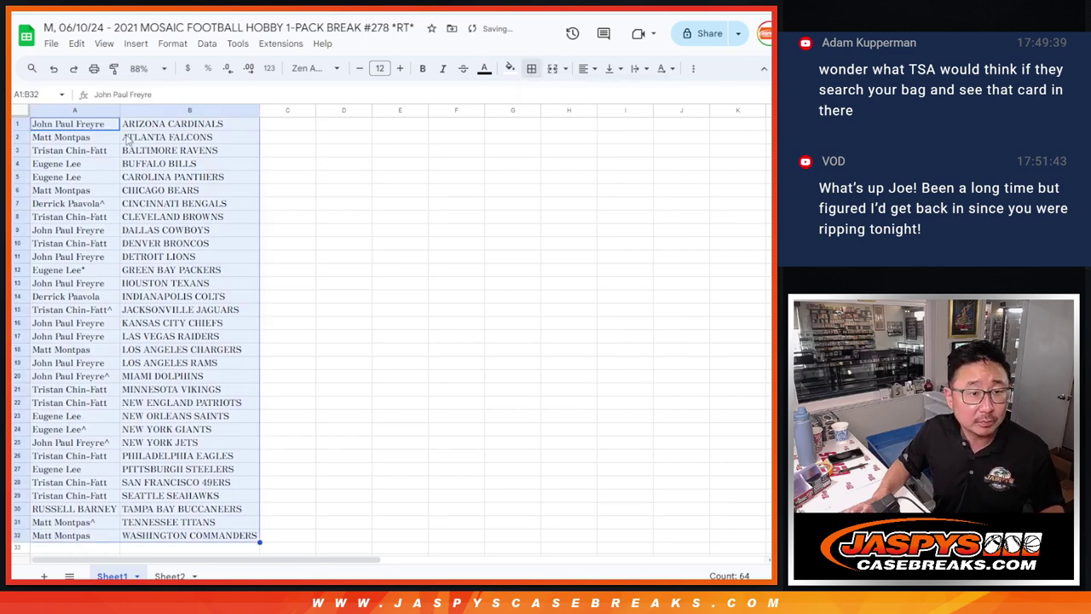
left_click(531, 68)
left_click(538, 96)
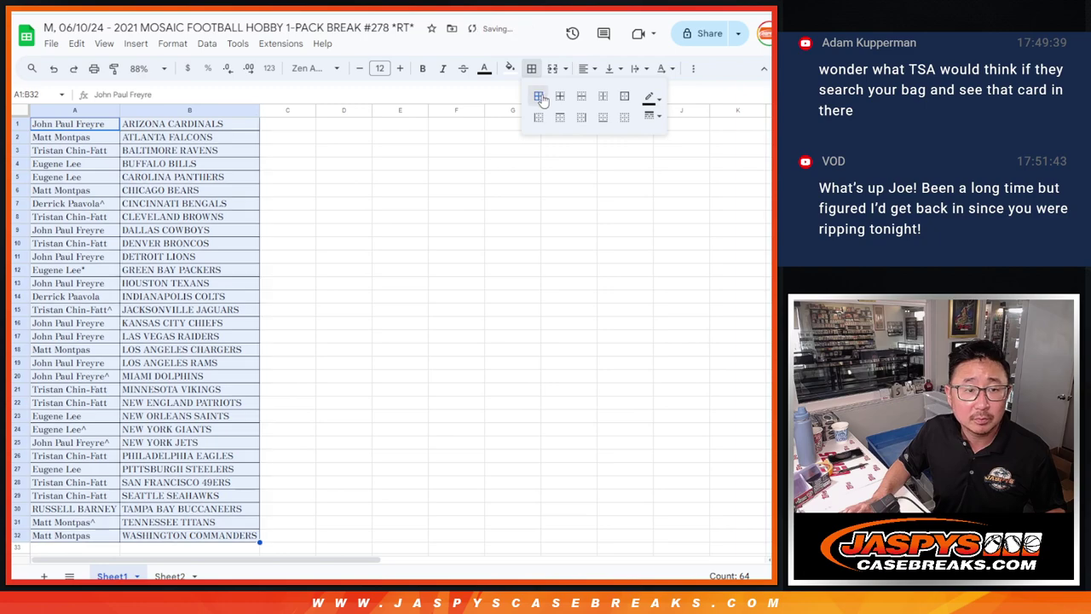
left_click(95, 69)
Set the printout to portrait with the workbook title as header and continue to printing.
left_click(697, 198)
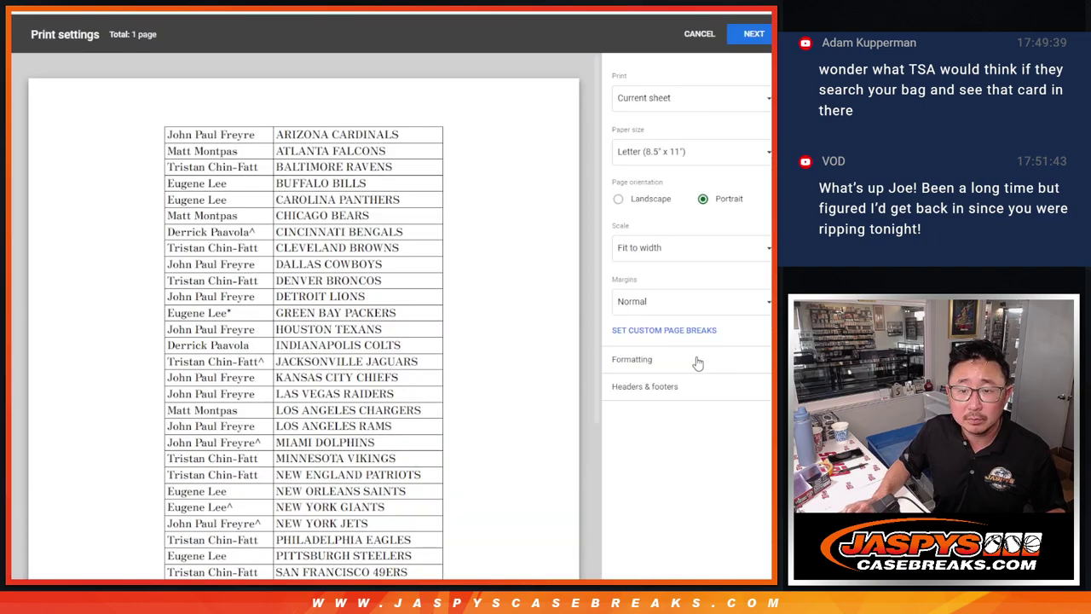
left_click(673, 387)
left_click(659, 439)
left_click(752, 34)
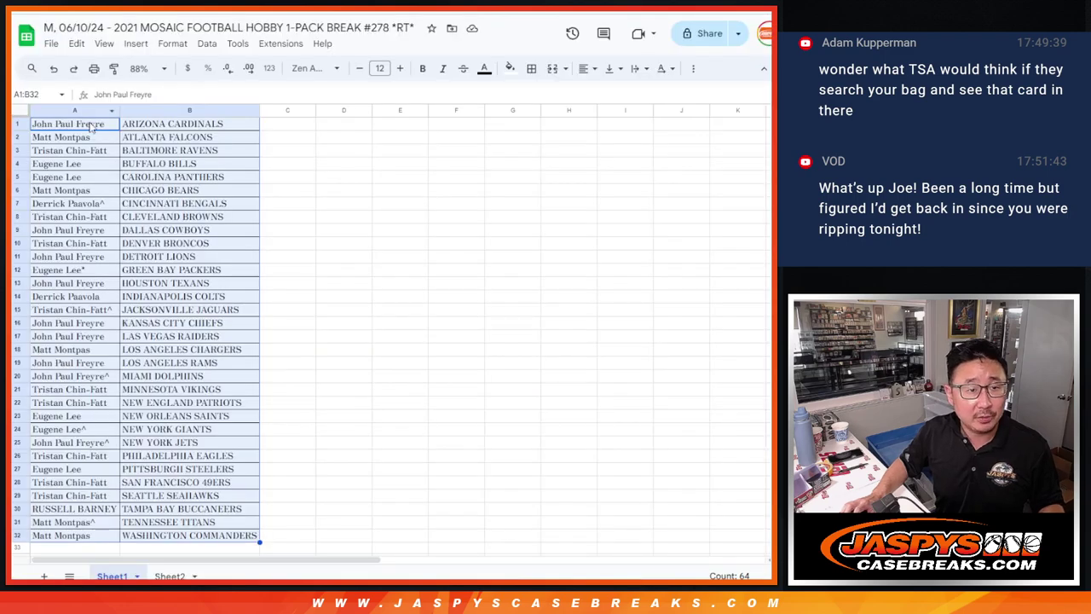
Copy the 32 names from A1:A32 into the List Randomizer entry box.
left_click(91, 126)
left_click(97, 539, "shift")
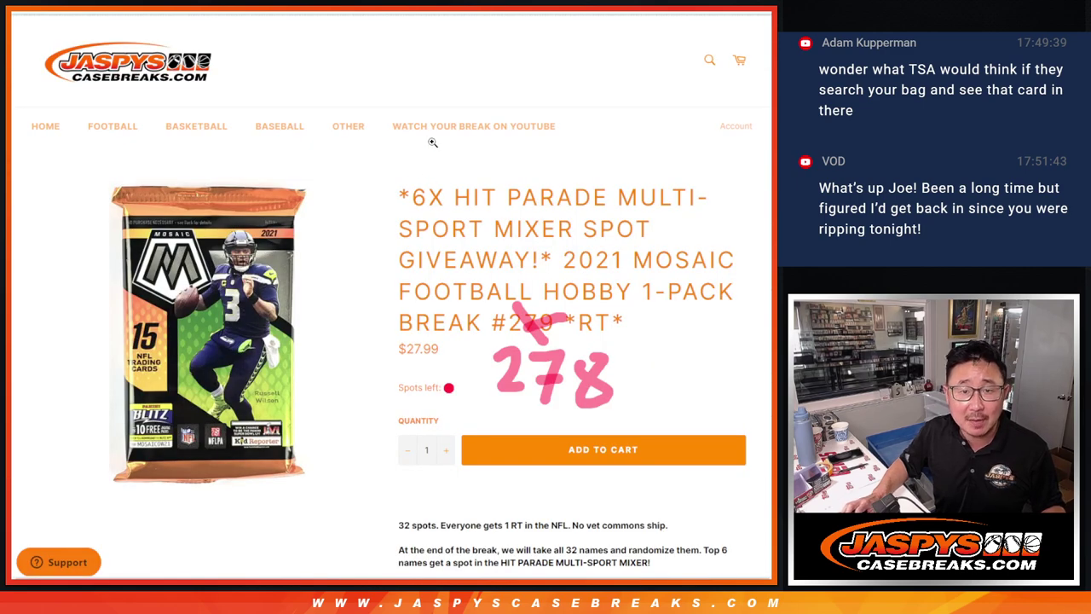
left_click(361, 481)
key("ctrl+v")
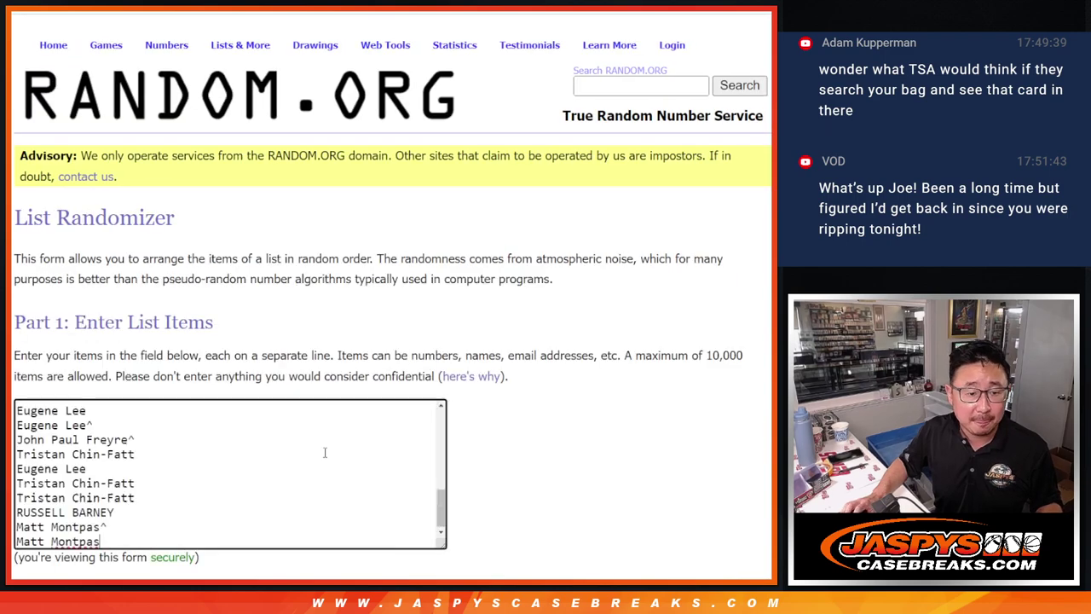
scroll(360, 482, "up", 5)
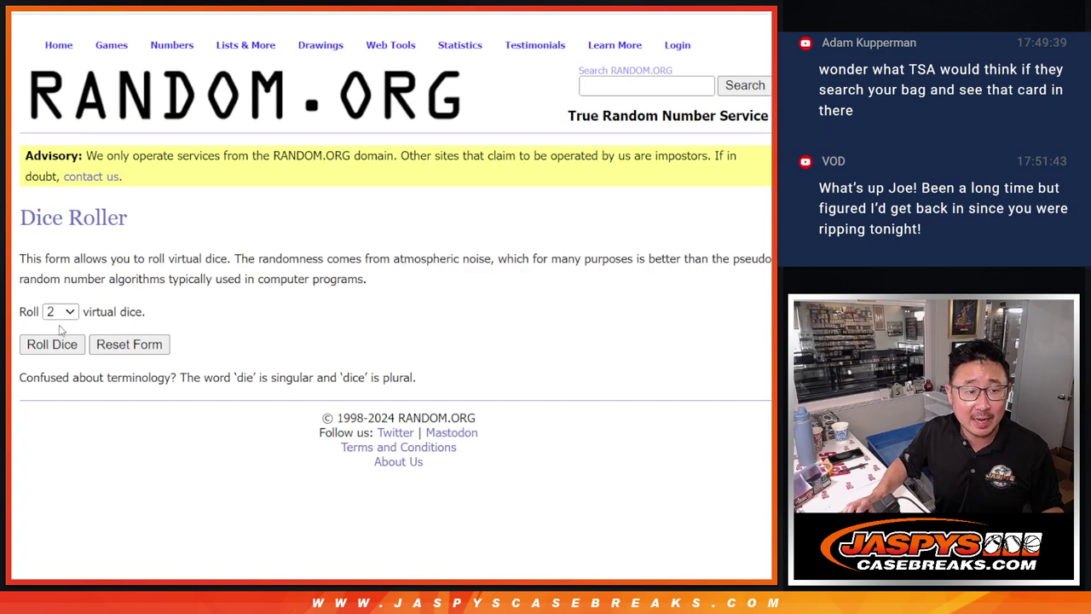
Roll two dice for a total of five, then randomize the 32-name list five times.
left_click(57, 344)
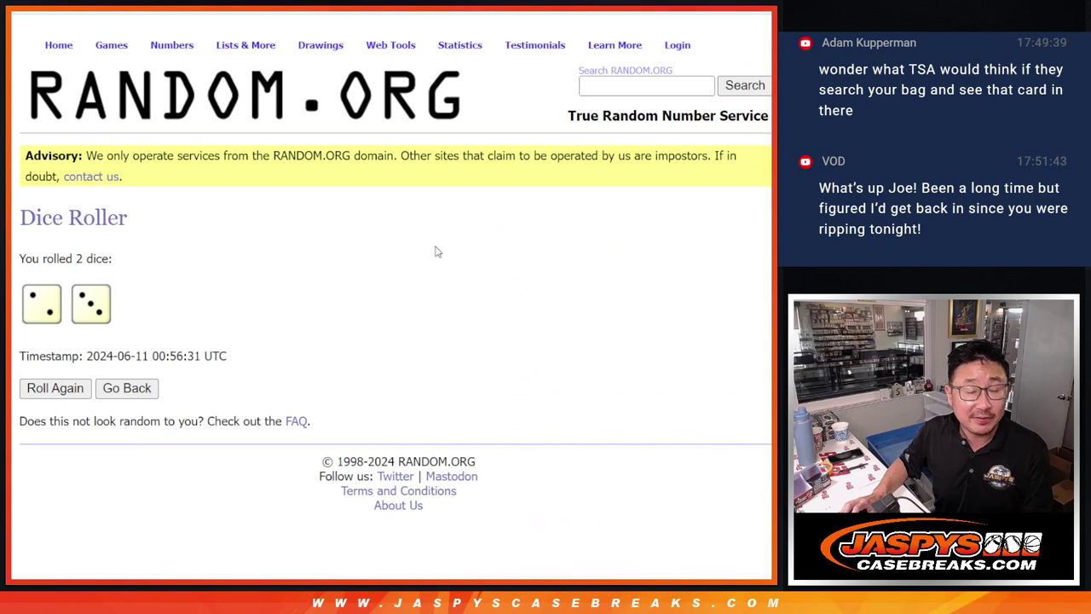
scroll(34, 475, "down", 3)
left_click(35, 475)
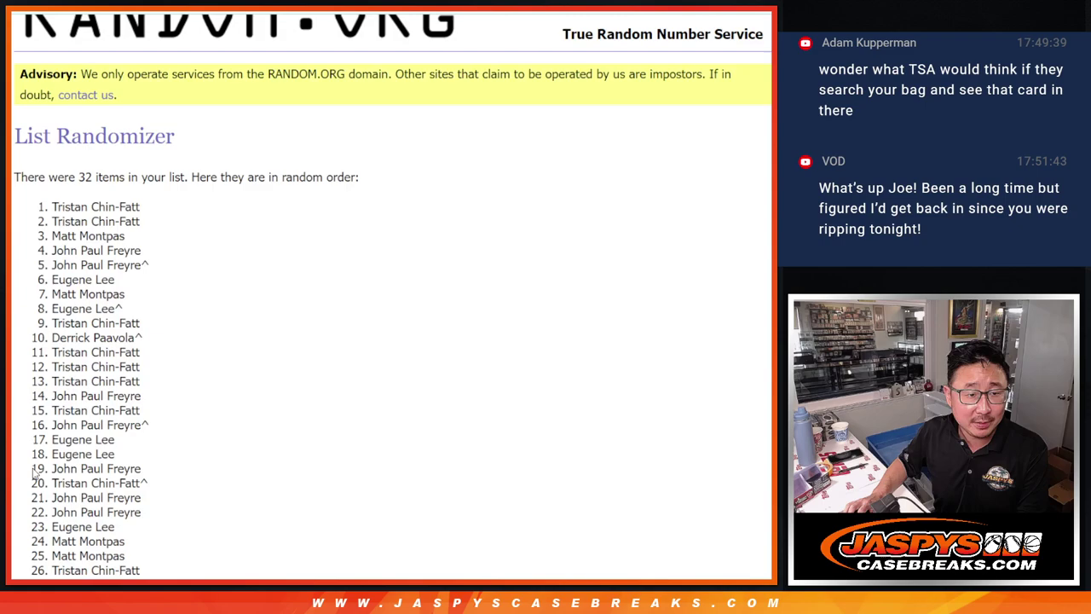
scroll(34, 475, "down", 3)
left_click(34, 475)
left_click(34, 475)
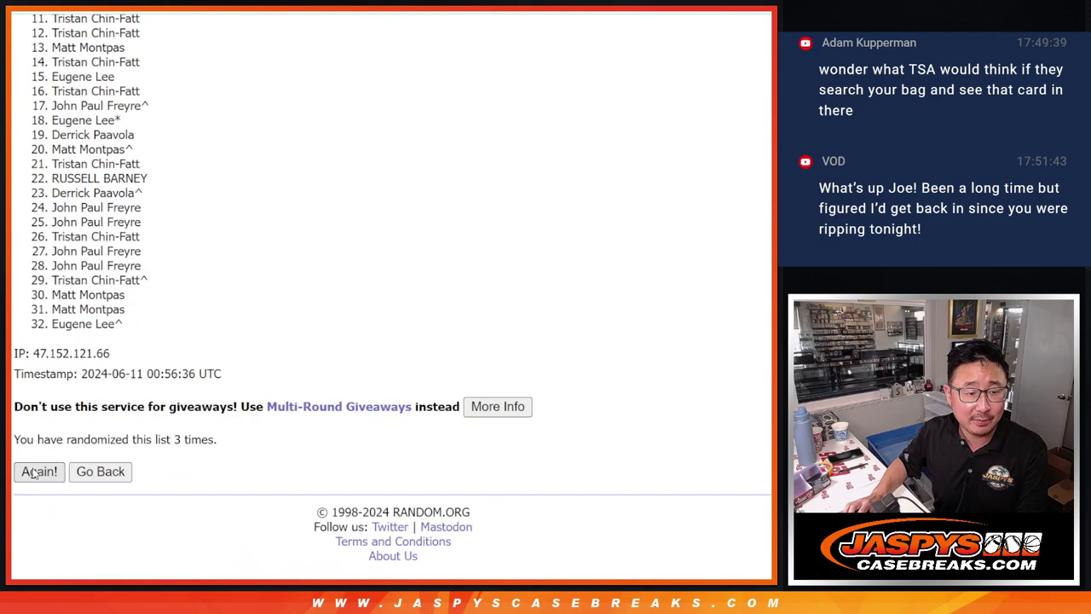
left_click(34, 475)
left_click(34, 475)
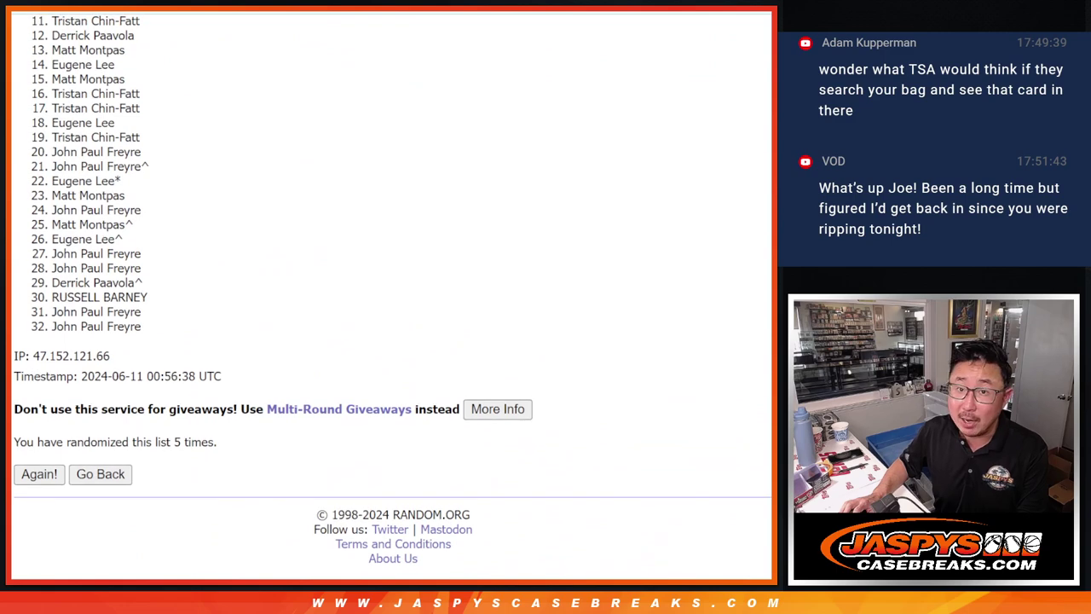
scroll(393, 298, "up", 1)
scroll(768, 266, "up", 2)
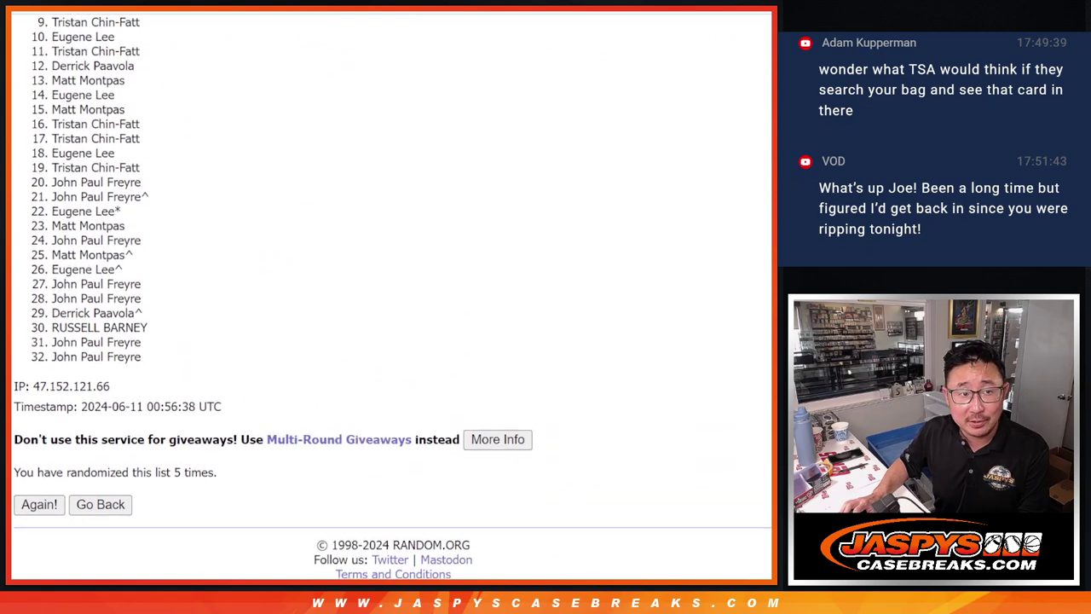
scroll(768, 266, "up", 1)
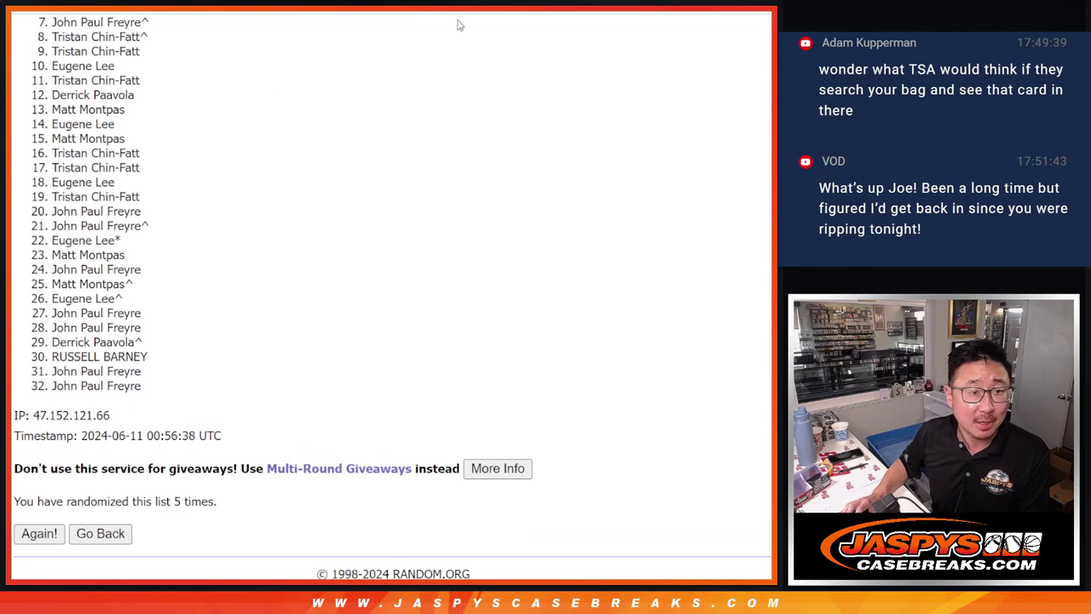
Highlight entries 1–6 of the fifth random order as the six winners.
key("ctrl+Tab")
key("ctrl+shift+Tab")
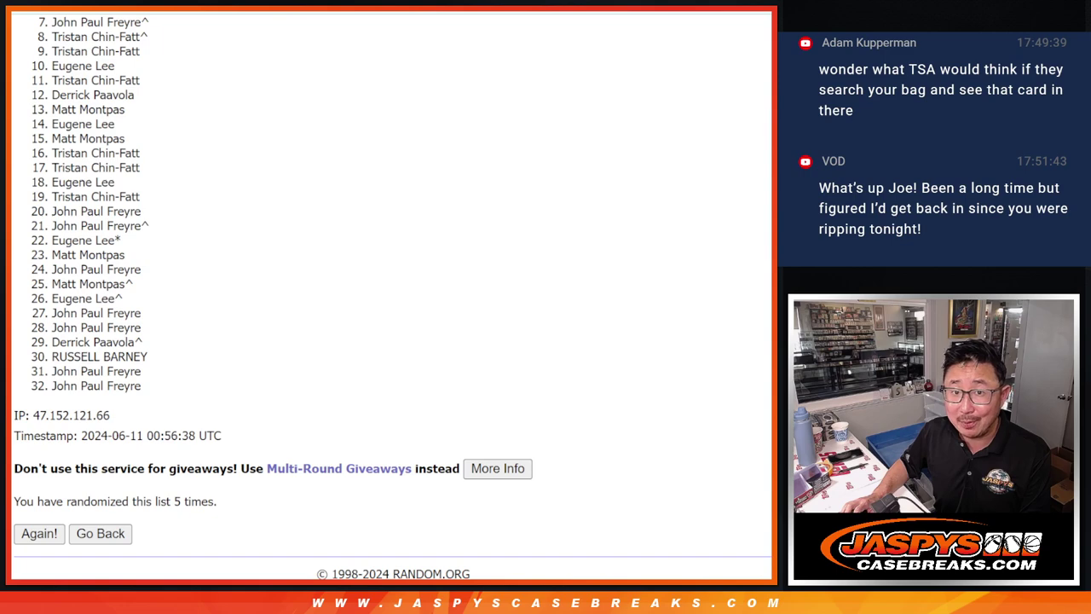
scroll(393, 297, "up", 1)
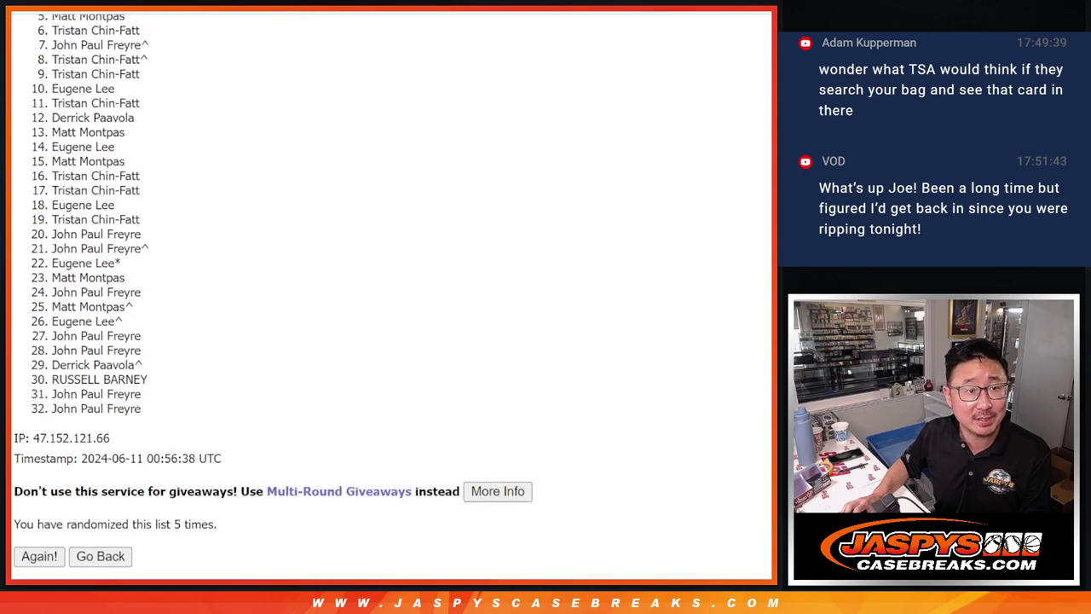
scroll(273, 298, "up", 2)
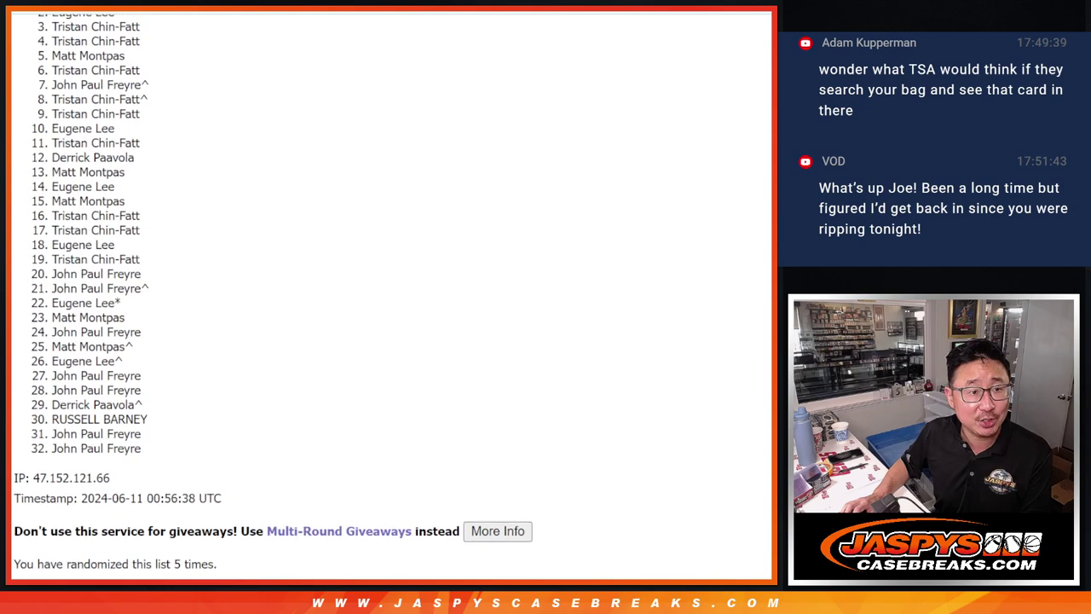
scroll(388, 290, "up", 1)
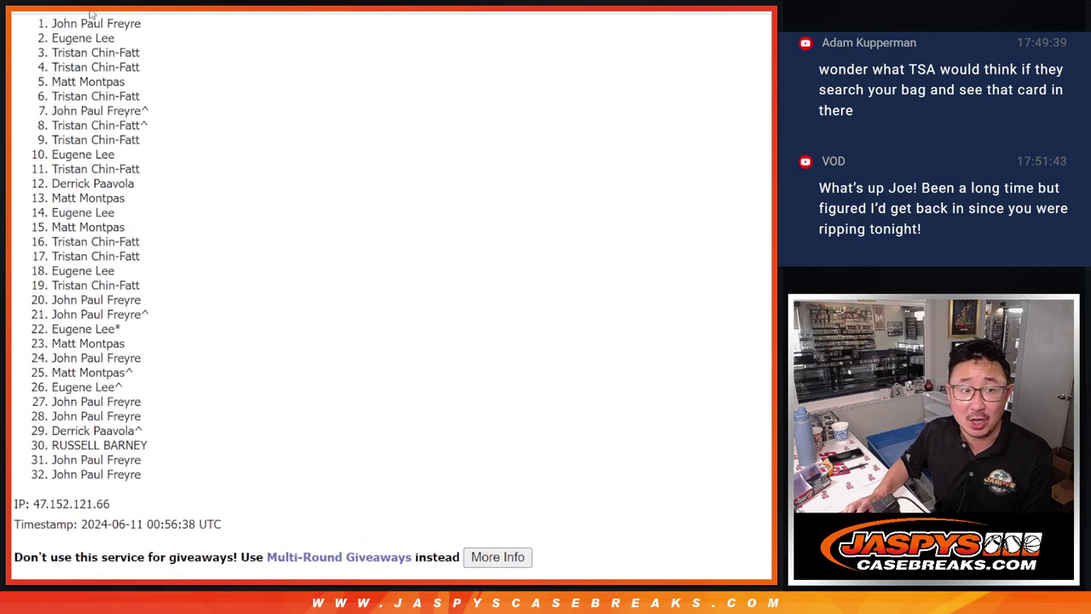
left_click_drag(52, 26, 170, 94)
scroll(321, 156, "down", 1)
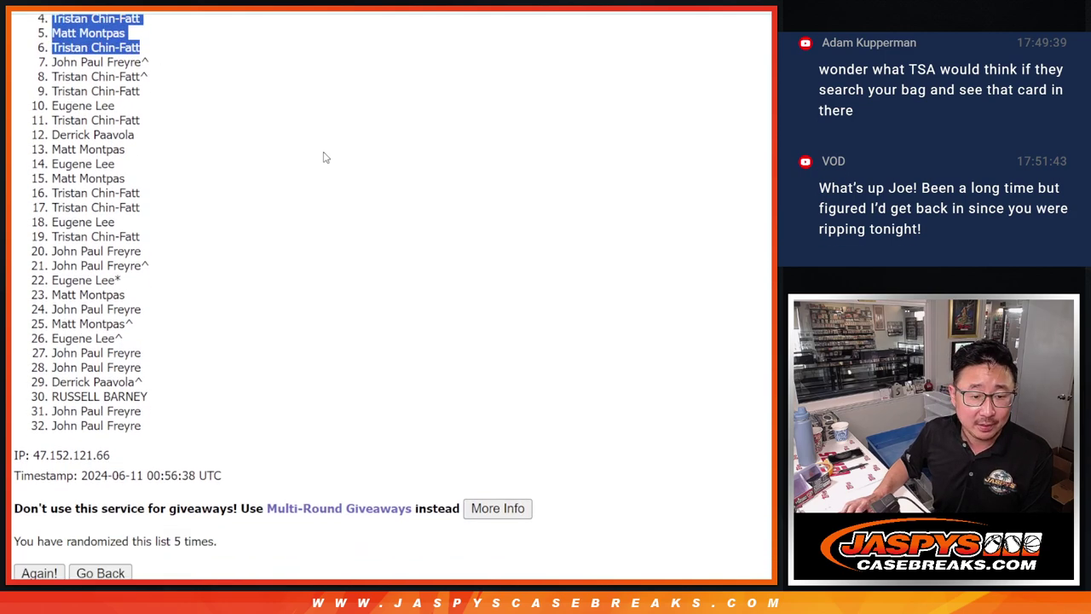
scroll(443, 179, "up", 1)
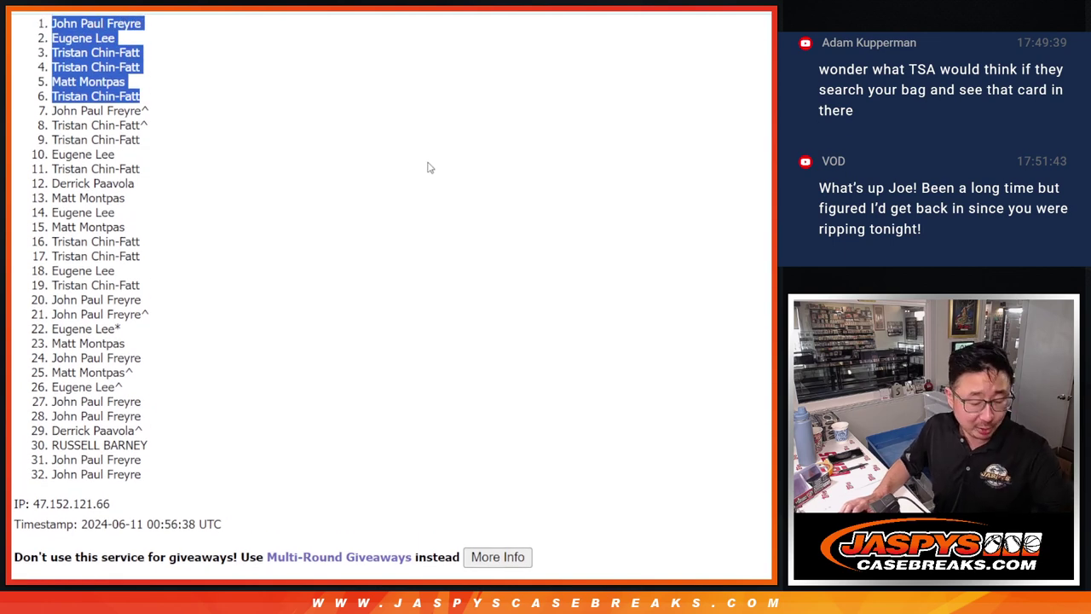